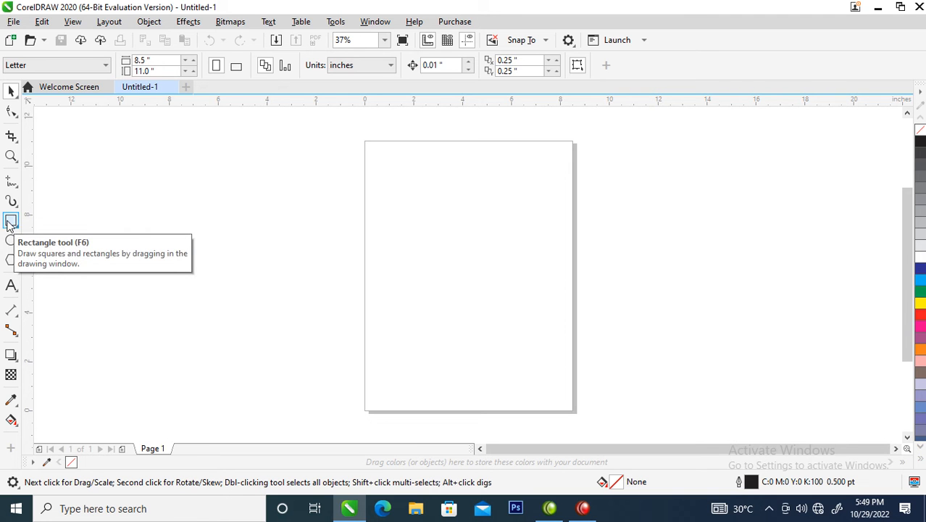
Step: Create a page-sized rectangle filled with blue (C100 M100 Y0 K0) and place a copy beside the page's left edge
{"action": "double_click", "coordinate": [10, 223]}
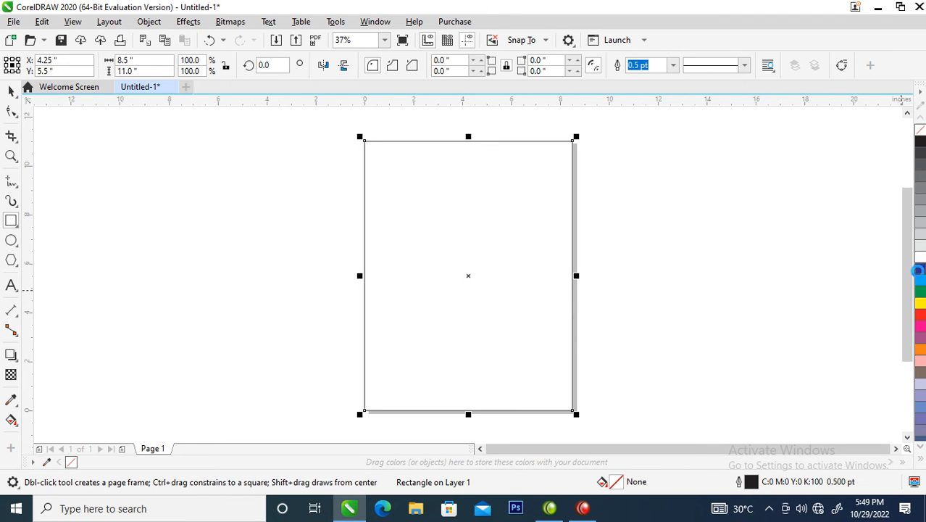
{"action": "left_click", "coordinate": [919, 274]}
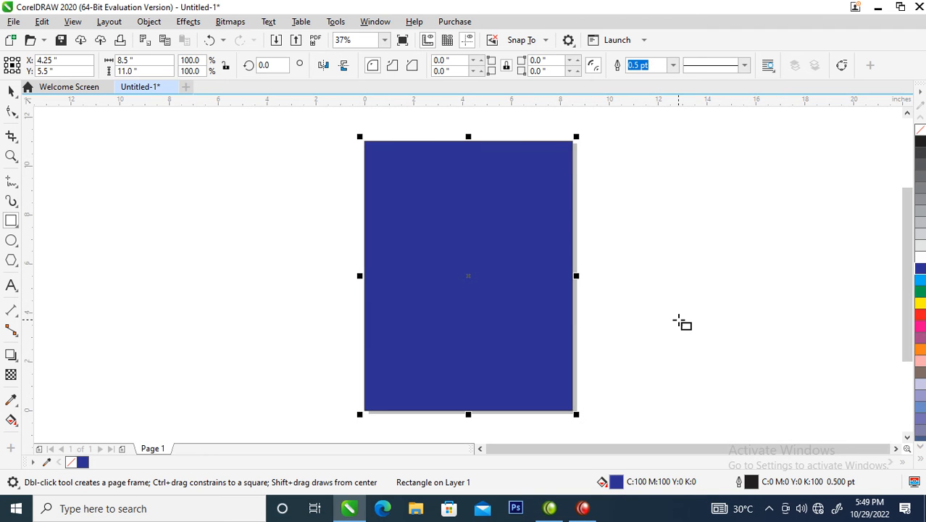
{"action": "key", "text": "space"}
{"action": "left_click_drag", "start_coordinate": [547, 267], "coordinate": [306, 269]}
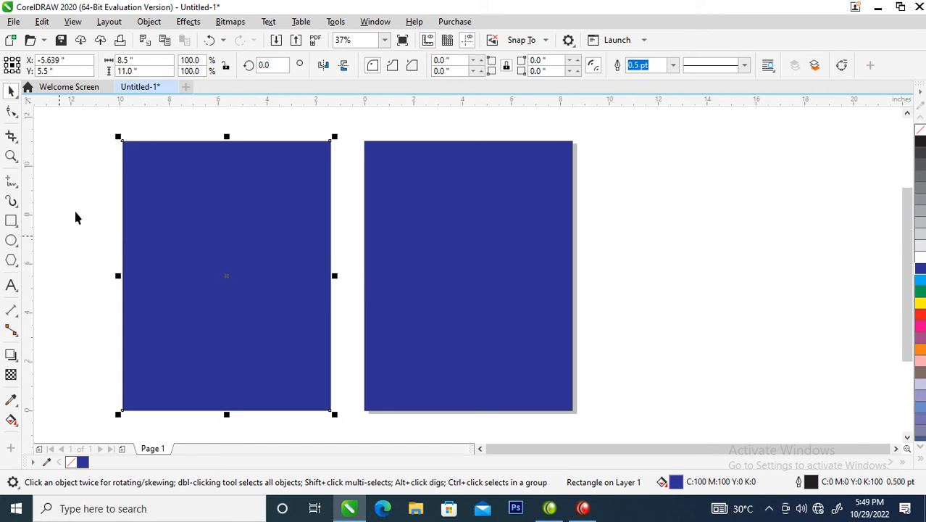
Step: Apply a texture transparency to the copied rectangle with the beige mottled sample, then enlarge and tilt the pattern tile
{"action": "left_click", "coordinate": [10, 374]}
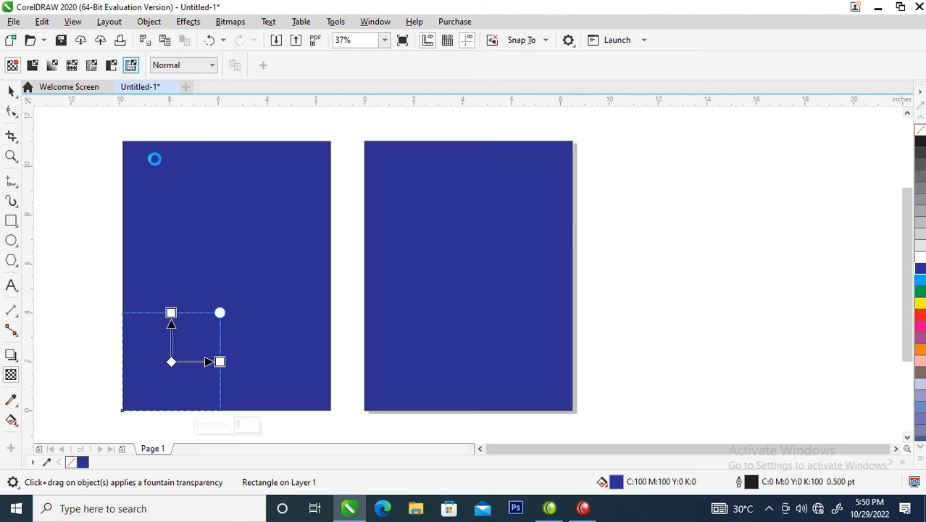
{"action": "left_click", "coordinate": [132, 68]}
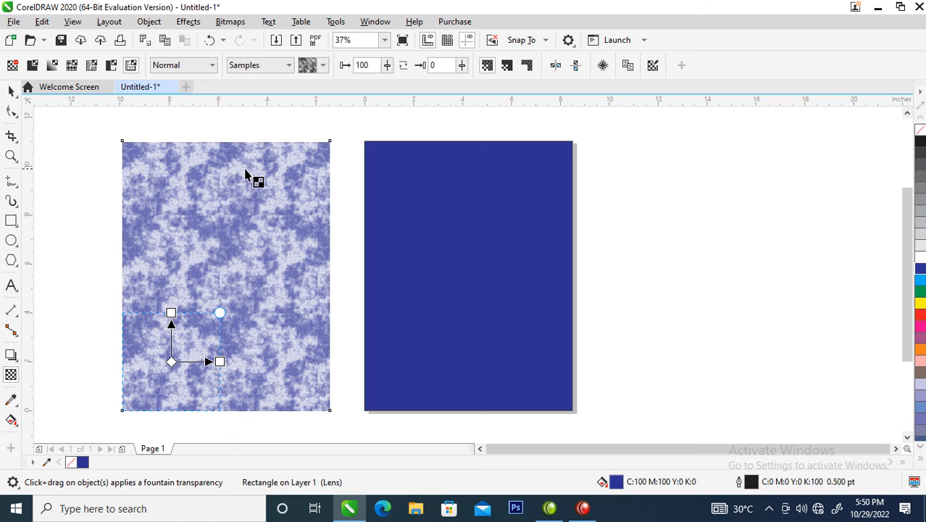
{"action": "left_click", "coordinate": [323, 66]}
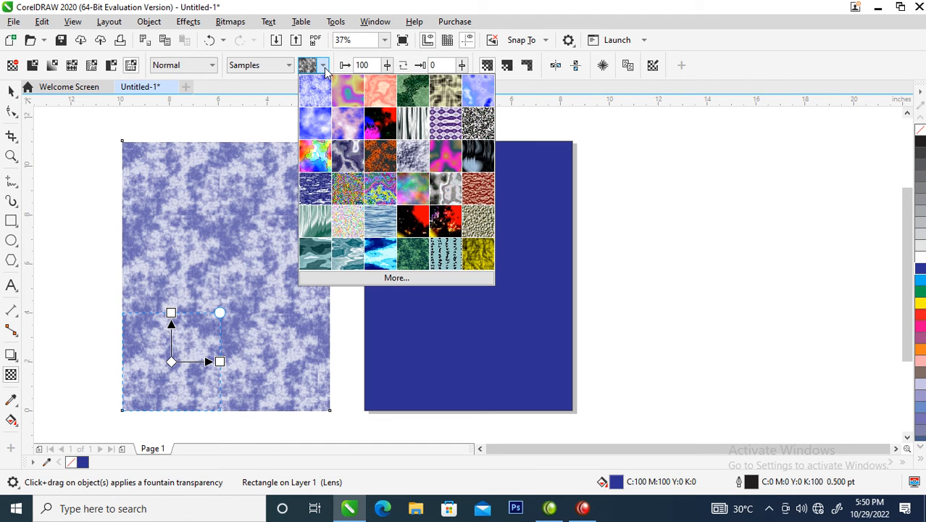
{"action": "left_click", "coordinate": [444, 91]}
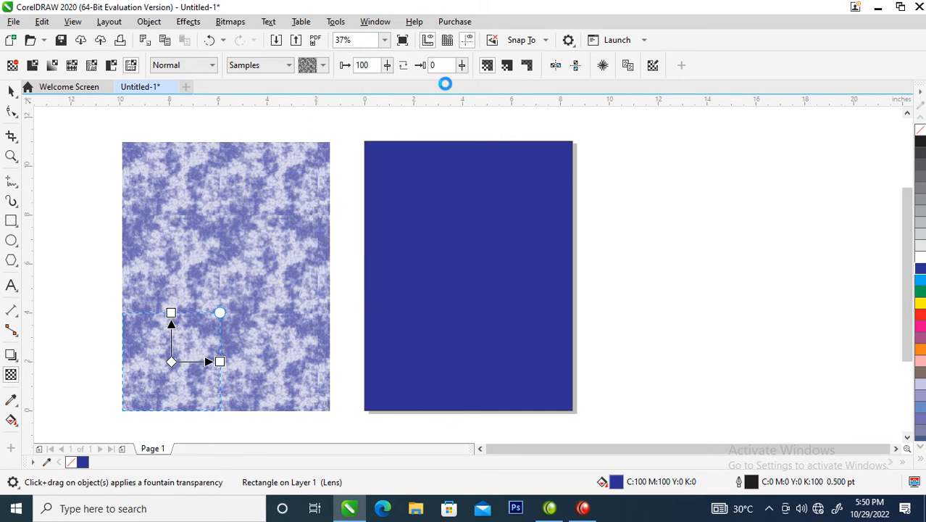
{"action": "left_click_drag", "start_coordinate": [219, 313], "coordinate": [229, 254]}
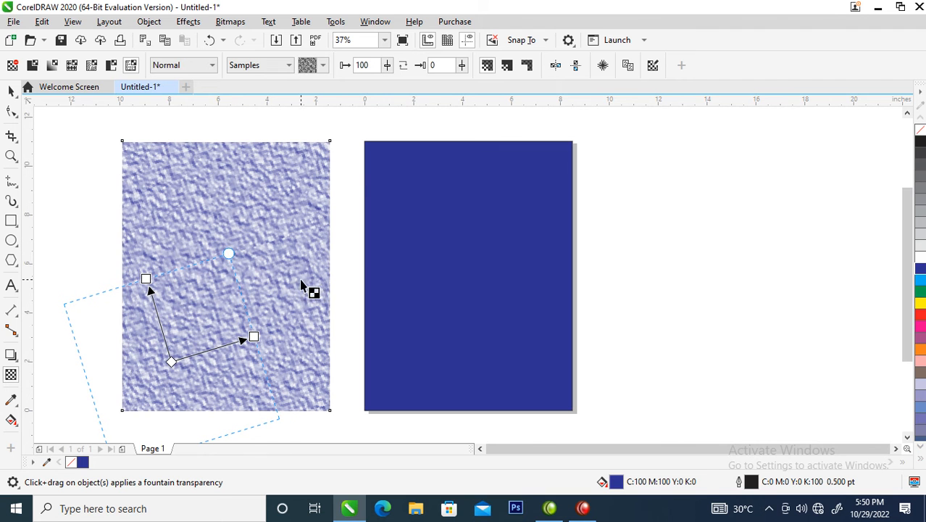
{"action": "key", "text": "space"}
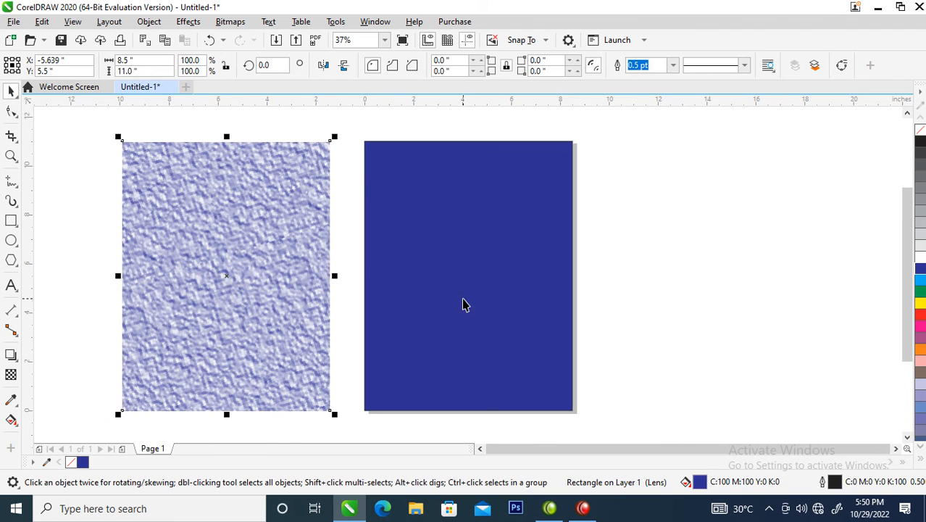
Step: Fill the textured rectangle with black (K100) and PowerClip it inside the blue page rectangle
{"action": "left_click", "coordinate": [919, 142]}
{"action": "left_click_drag", "start_coordinate": [289, 278], "coordinate": [505, 233]}
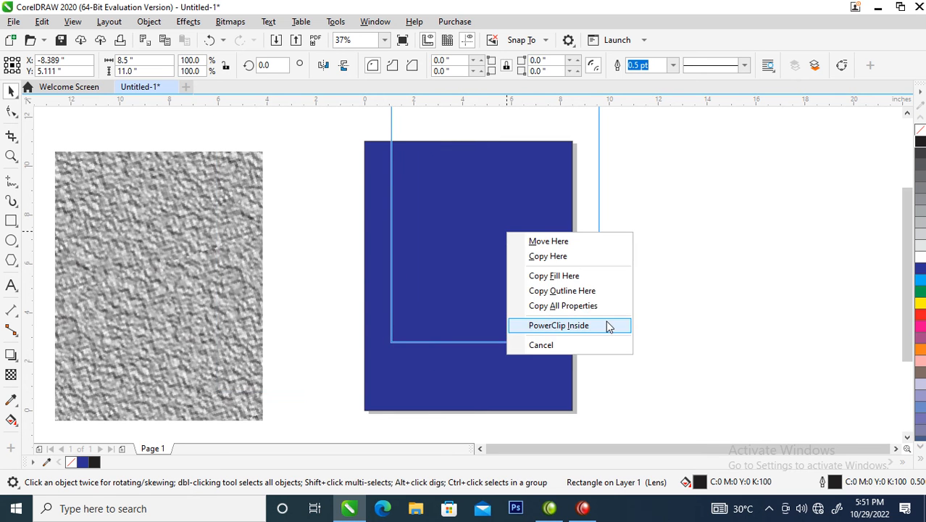
{"action": "left_click", "coordinate": [607, 326]}
Step: Align the clipped texture with the page frame and enlarge it to about 8.85 × 11.46 inches to cover the page
{"action": "left_click", "coordinate": [492, 227], "text": "ctrl"}
{"action": "left_click_drag", "start_coordinate": [540, 207], "coordinate": [506, 271]}
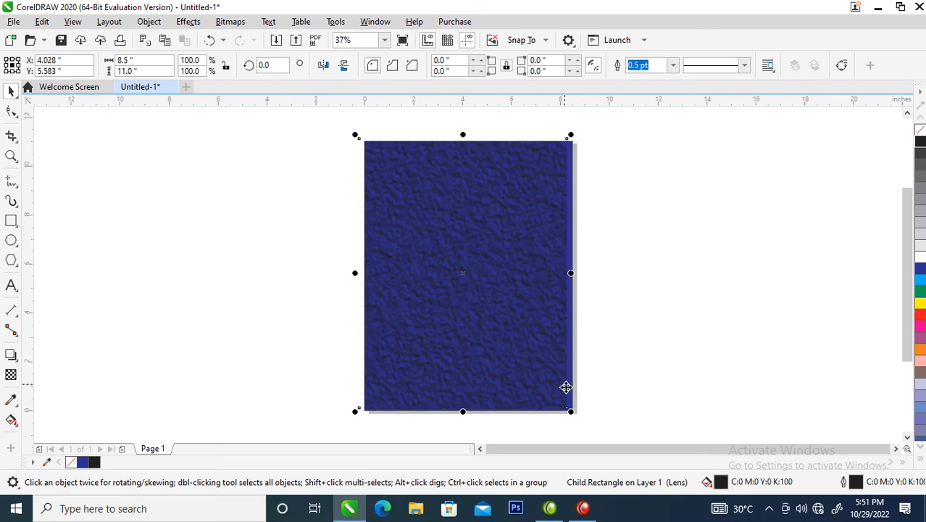
{"action": "left_click_drag", "start_coordinate": [569, 412], "coordinate": [588, 431]}
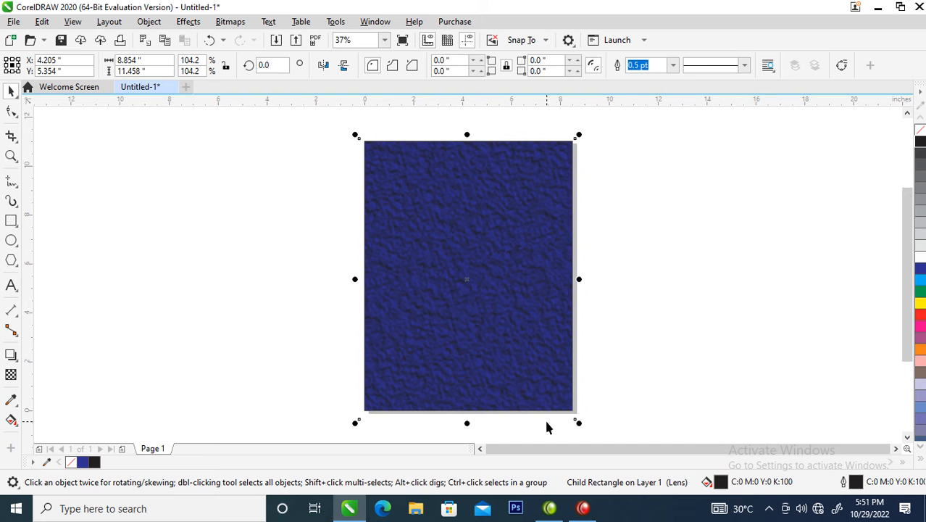
Step: Draw a closed slanted Bézier line about 0.98 inches tall in the empty area beside the page's right edge
{"action": "key", "text": "z"}
{"action": "left_click_drag", "start_coordinate": [355, 158], "coordinate": [587, 326]}
{"action": "right_click", "coordinate": [588, 327]}
{"action": "right_click", "coordinate": [587, 326]}
{"action": "left_click_drag", "start_coordinate": [491, 247], "coordinate": [637, 391]}
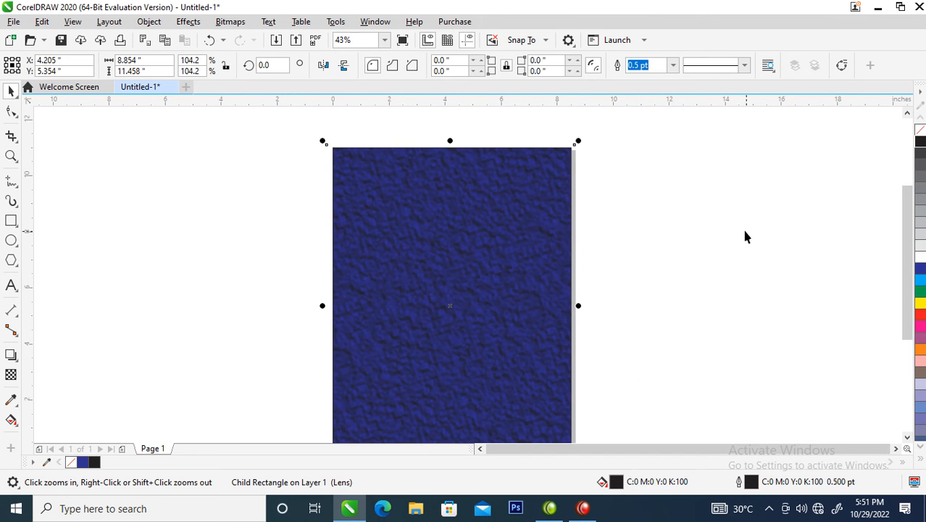
{"action": "left_click_drag", "start_coordinate": [536, 175], "coordinate": [796, 368]}
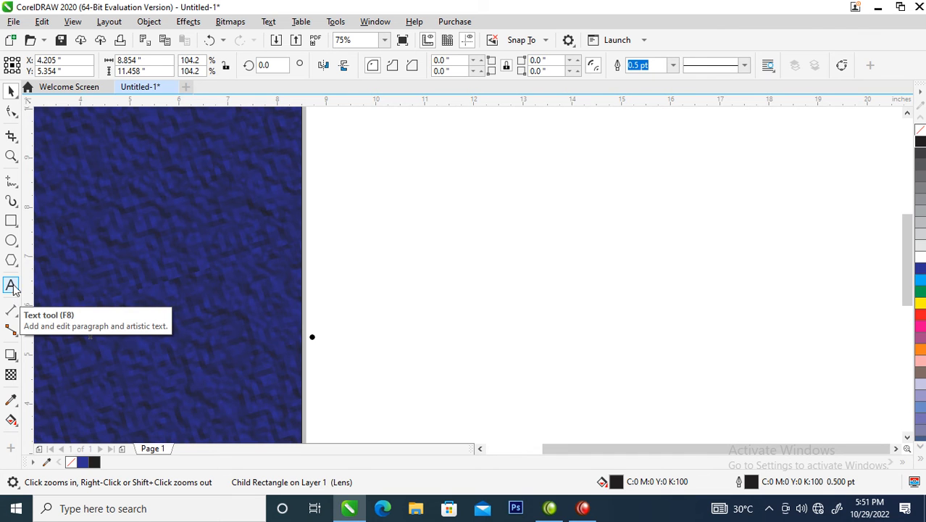
{"action": "left_click", "coordinate": [11, 185]}
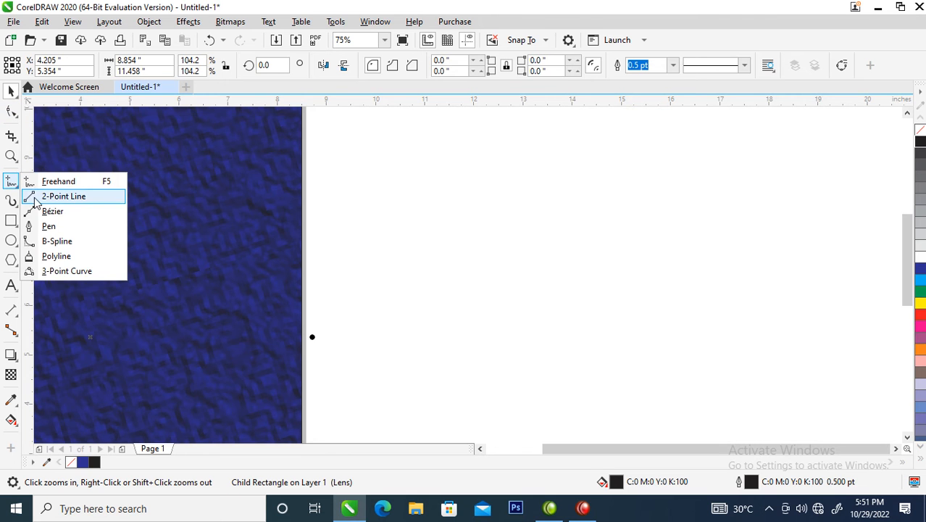
{"action": "left_click", "coordinate": [51, 211]}
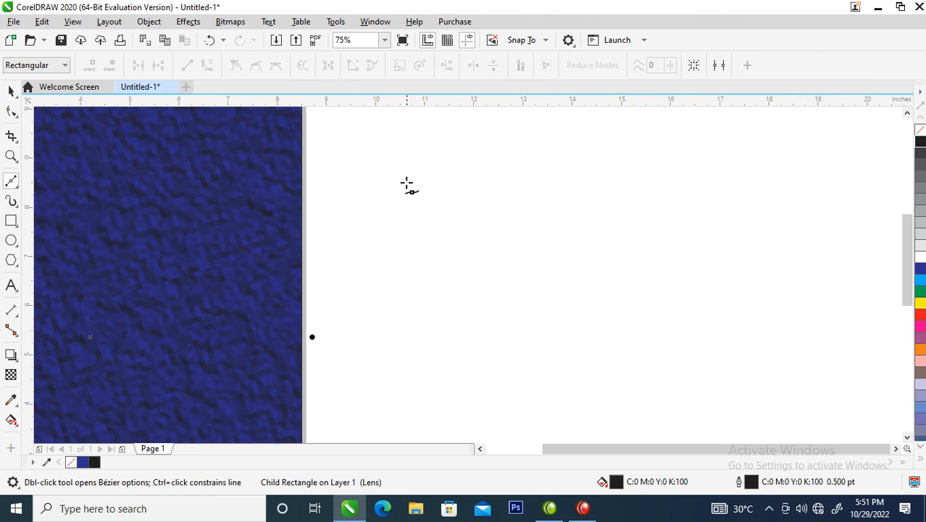
{"action": "left_click", "coordinate": [434, 141]}
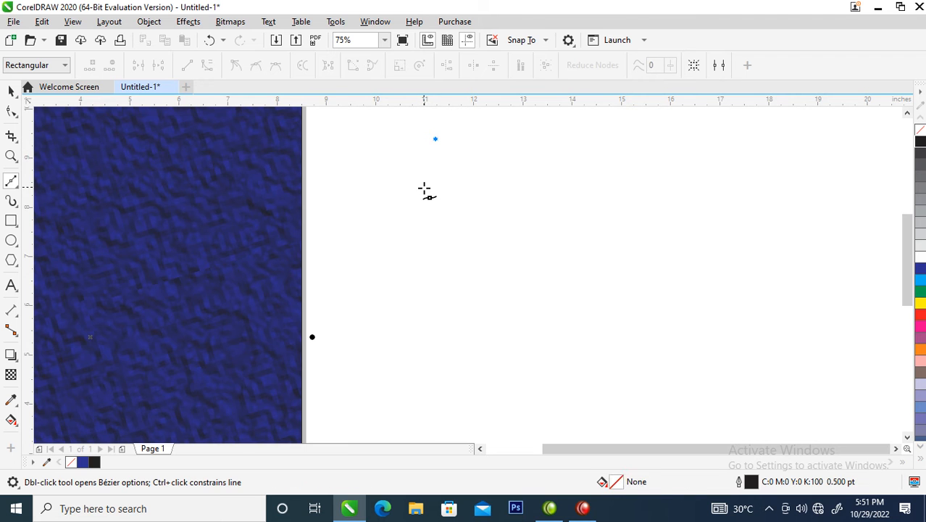
{"action": "left_click", "coordinate": [424, 189]}
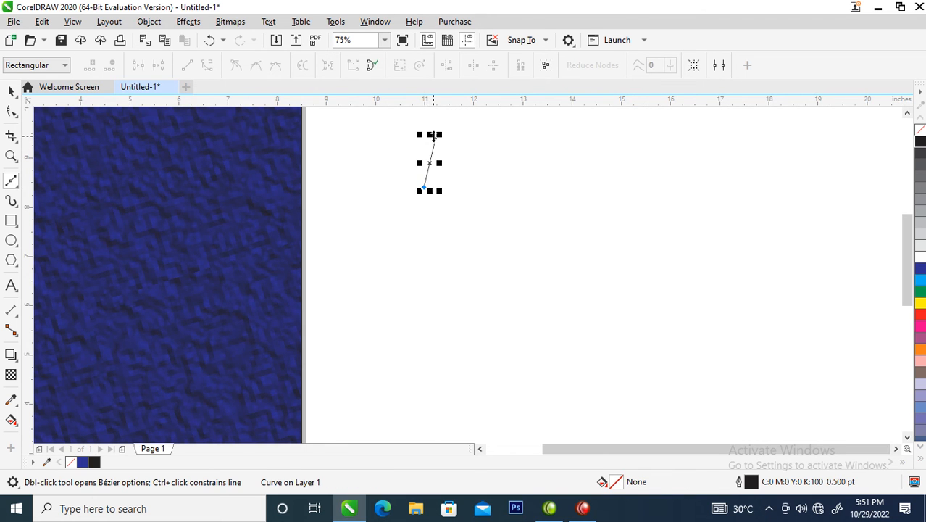
{"action": "left_click", "coordinate": [435, 139]}
{"action": "key", "text": "space"}
Step: Convert one segment of the slanted line to a curve and bow it outward to form the leaf's left side
{"action": "key", "text": "F2"}
{"action": "left_click_drag", "start_coordinate": [382, 124], "coordinate": [523, 211]}
{"action": "left_click", "coordinate": [11, 111]}
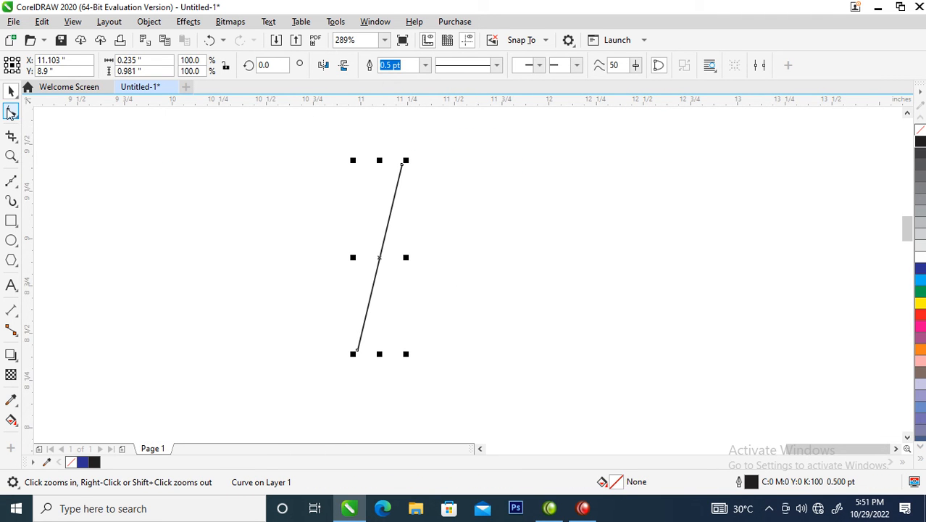
{"action": "right_click", "coordinate": [382, 248]}
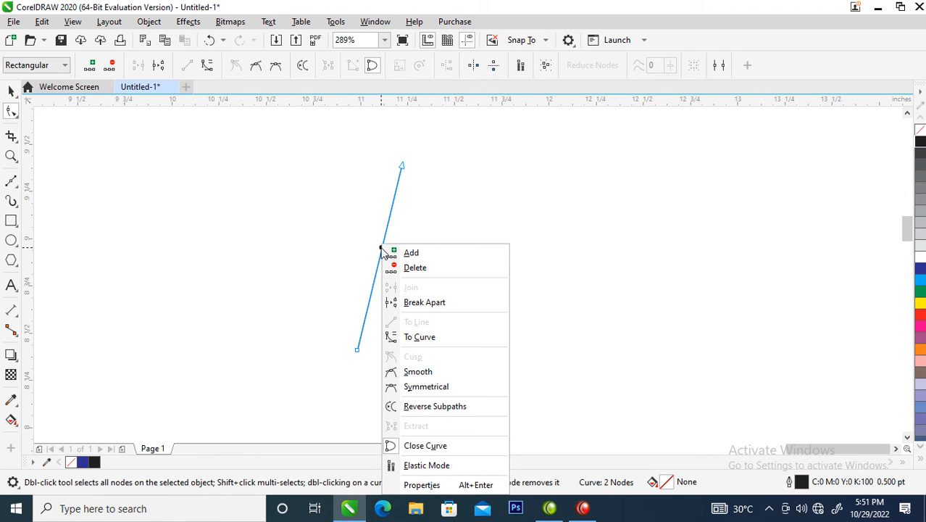
{"action": "left_click", "coordinate": [428, 338]}
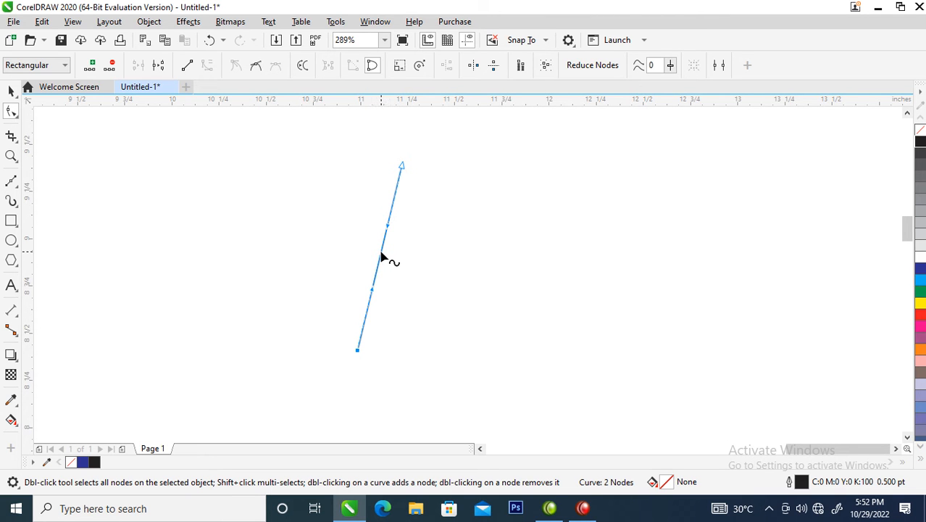
{"action": "left_click", "coordinate": [381, 255]}
{"action": "left_click_drag", "start_coordinate": [381, 255], "coordinate": [355, 234]}
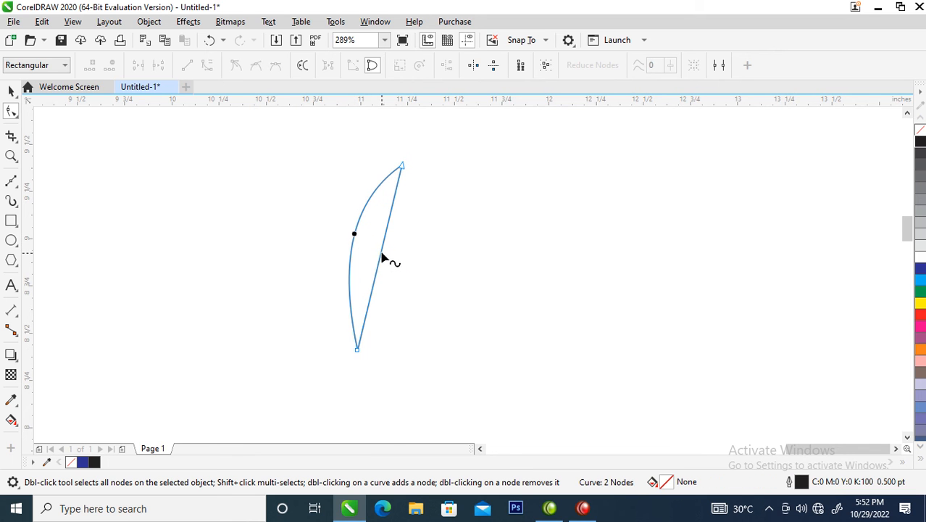
Step: Convert the remaining straight segment to a curve and bow it outward to complete the leaf's right side
{"action": "right_click", "coordinate": [379, 249]}
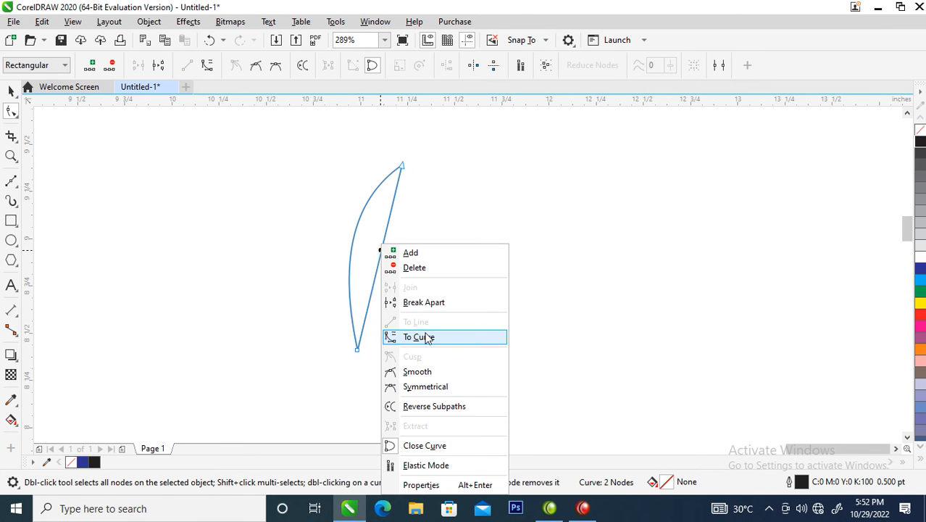
{"action": "left_click", "coordinate": [426, 336]}
{"action": "left_click_drag", "start_coordinate": [381, 253], "coordinate": [411, 255]}
{"action": "left_click", "coordinate": [408, 297]}
Step: Copy the leaf to its lower left and rotate the copy about 17.5 degrees
{"action": "key", "text": "space"}
{"action": "left_click_drag", "start_coordinate": [395, 198], "coordinate": [324, 295]}
{"action": "left_click", "coordinate": [330, 269]}
{"action": "left_click_drag", "start_coordinate": [350, 248], "coordinate": [323, 207]}
Step: Draw a circle about 5.1 inches in diameter to the right of the two leaves
{"action": "key", "text": "shift+F4"}
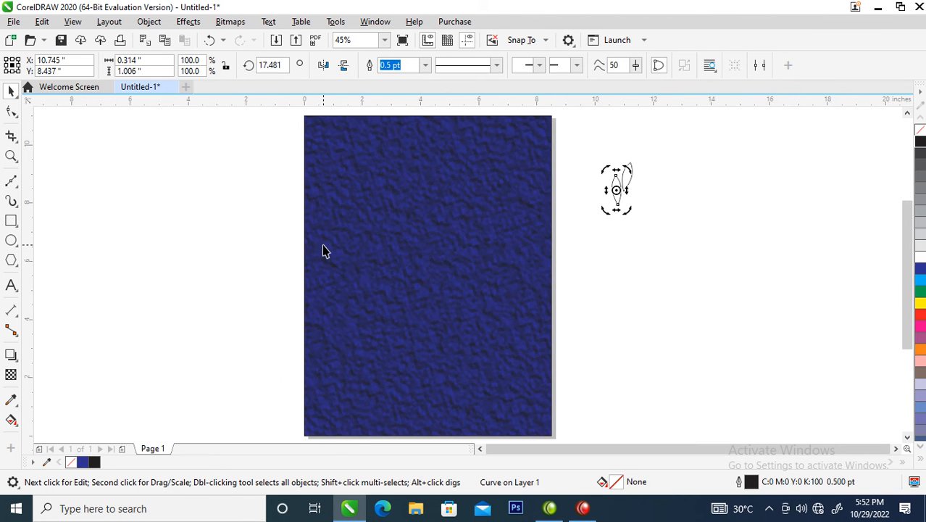
{"action": "key", "text": "z"}
{"action": "left_click_drag", "start_coordinate": [720, 127], "coordinate": [565, 381]}
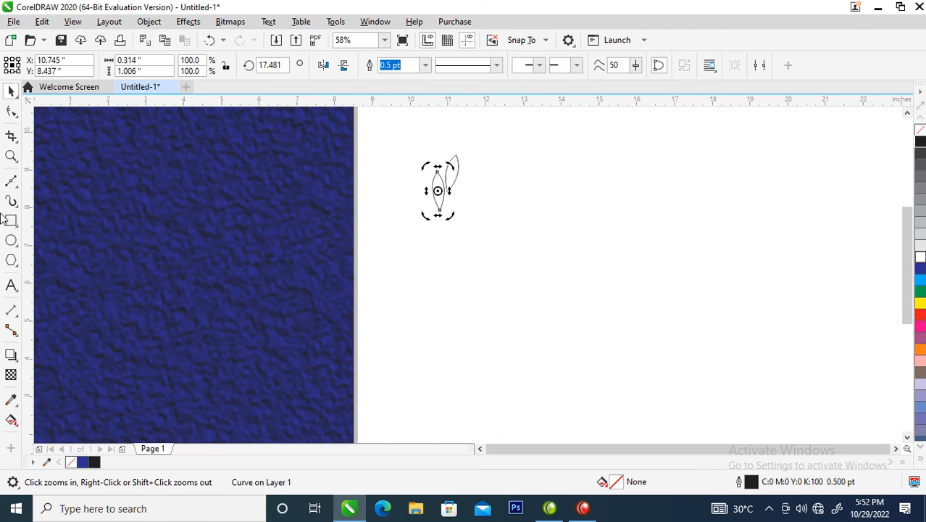
{"action": "left_click", "coordinate": [11, 181]}
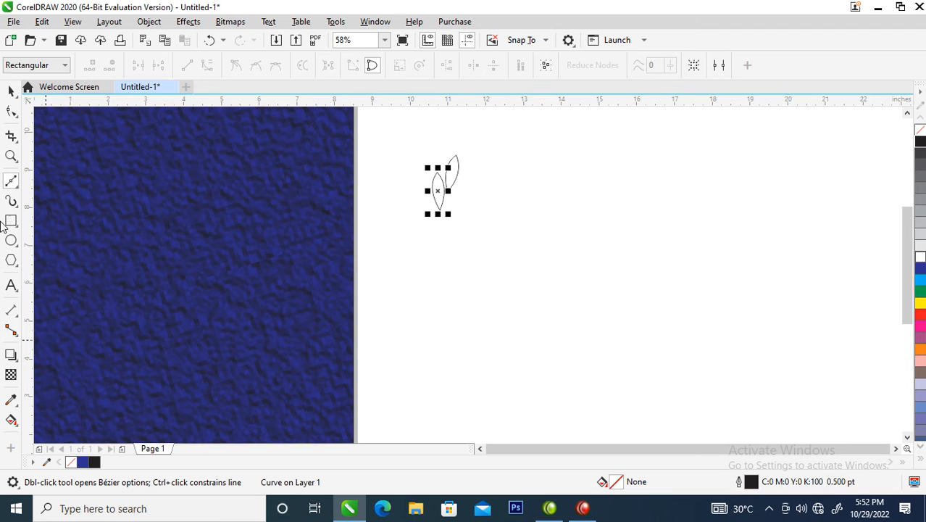
{"action": "left_click", "coordinate": [11, 240]}
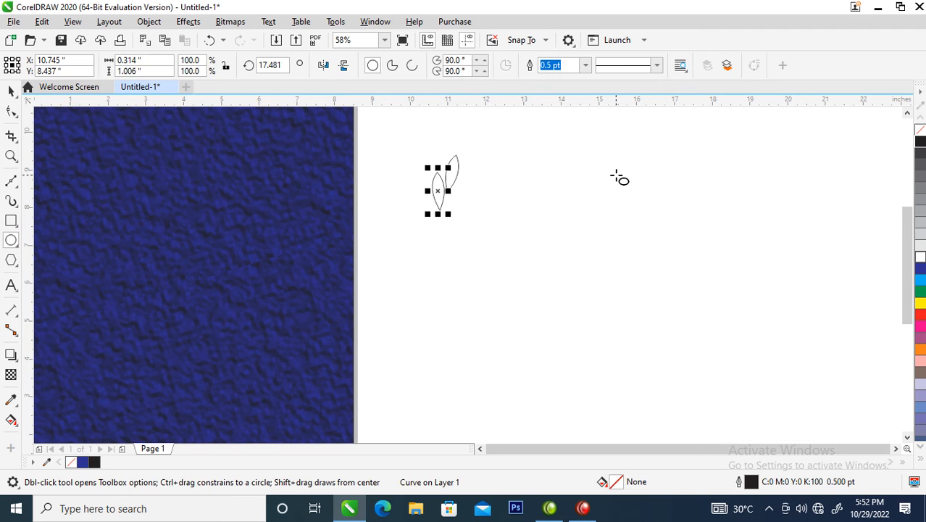
{"action": "left_click_drag", "start_coordinate": [470, 161], "coordinate": [665, 330]}
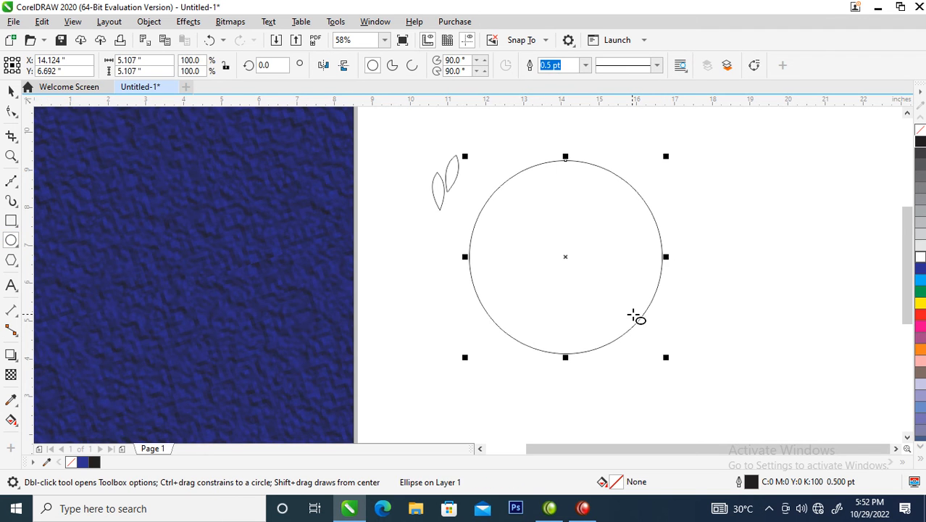
{"action": "key", "text": "space"}
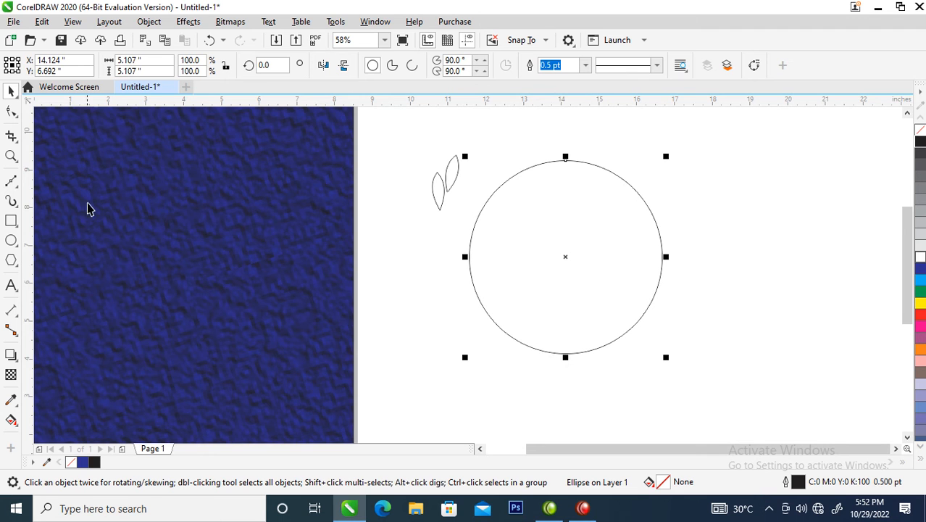
Step: Draw a vertical line through the circle, extending beyond both ends, and centre-align the two objects vertically on one axis
{"action": "left_click", "coordinate": [11, 182]}
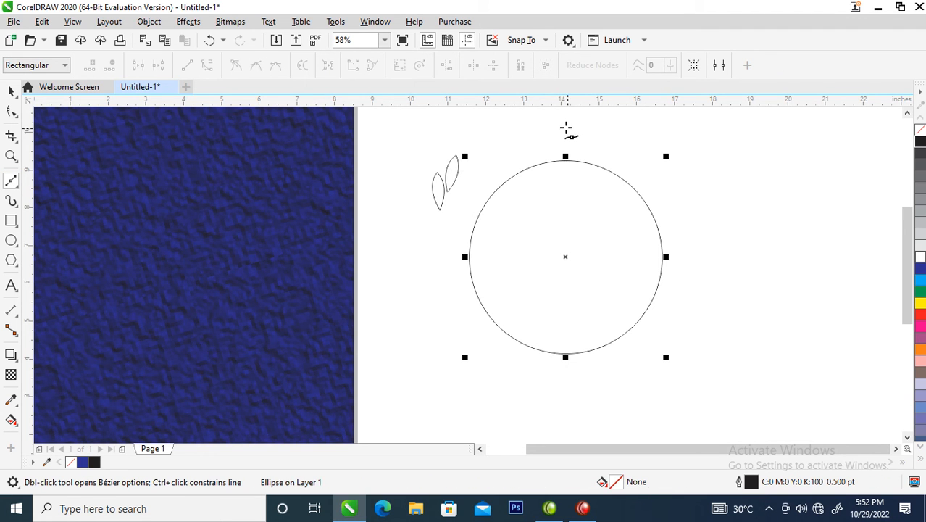
{"action": "left_click", "coordinate": [563, 123]}
{"action": "left_click", "coordinate": [565, 410]}
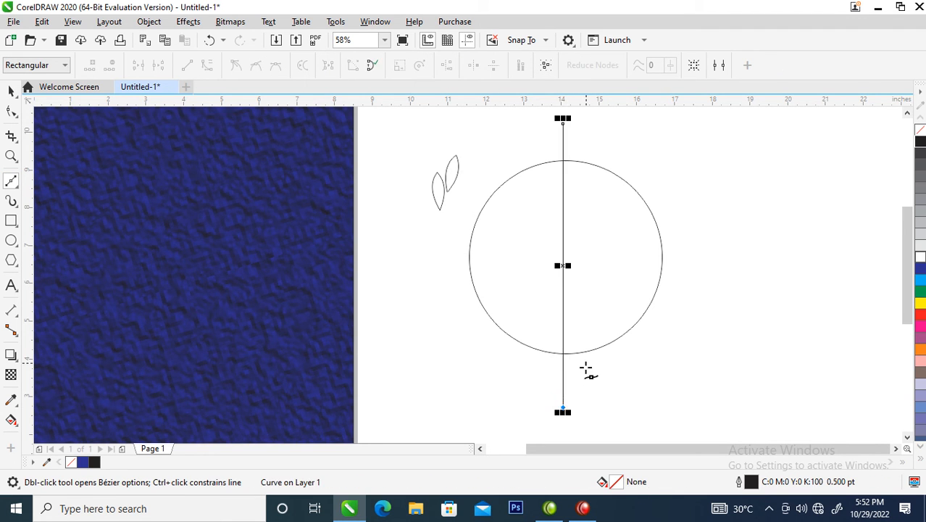
{"action": "key", "text": "space"}
{"action": "left_click", "coordinate": [597, 209], "text": "shift"}
{"action": "key", "text": "c"}
{"action": "left_click", "coordinate": [715, 214]}
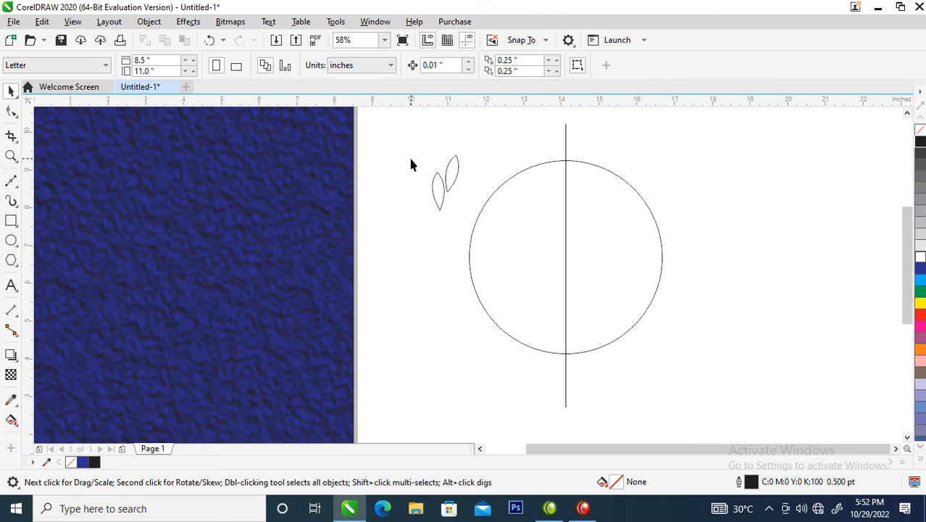
Step: Move the first leaf onto the circle's upper-left arc and rotate it to about 315 degrees so it follows the curve
{"action": "key", "text": "z"}
{"action": "left_click_drag", "start_coordinate": [713, 255], "coordinate": [724, 257]}
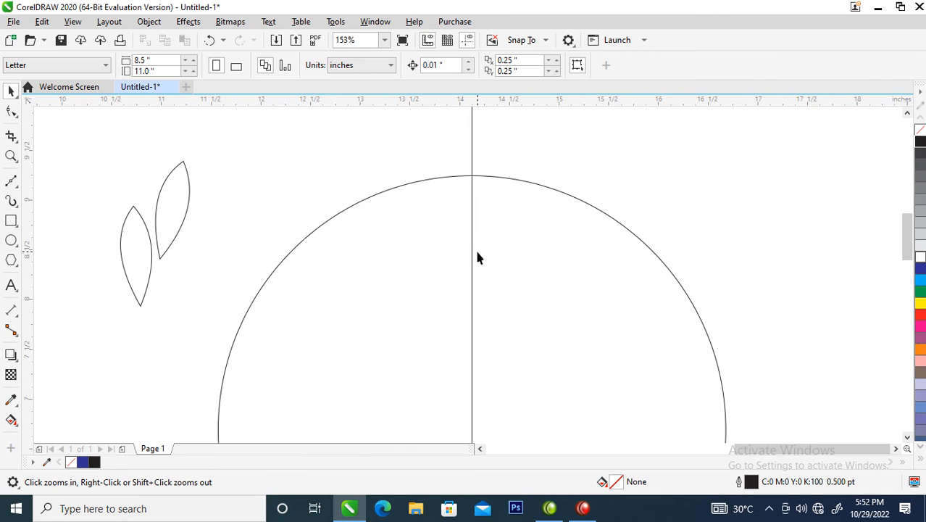
{"action": "key", "text": "space"}
{"action": "left_click_drag", "start_coordinate": [190, 202], "coordinate": [378, 174]}
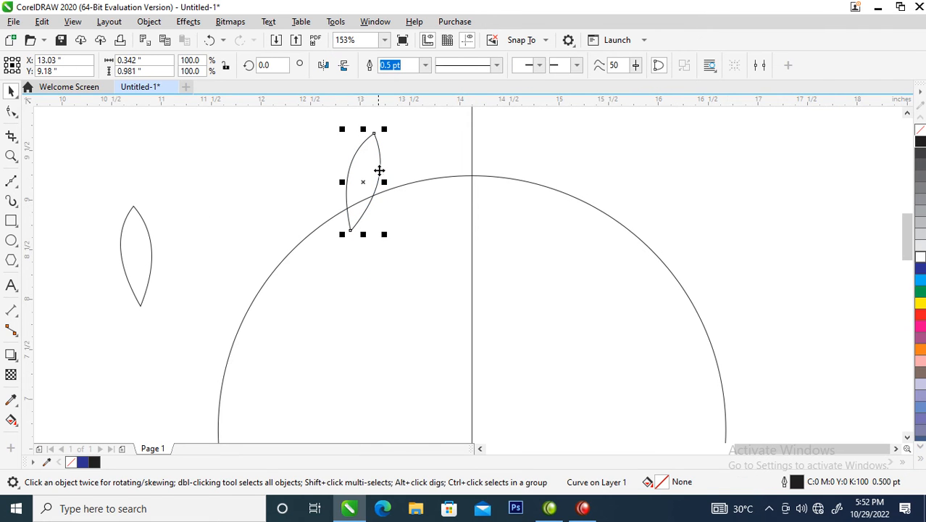
{"action": "left_click", "coordinate": [375, 154]}
{"action": "left_click_drag", "start_coordinate": [388, 128], "coordinate": [414, 152]}
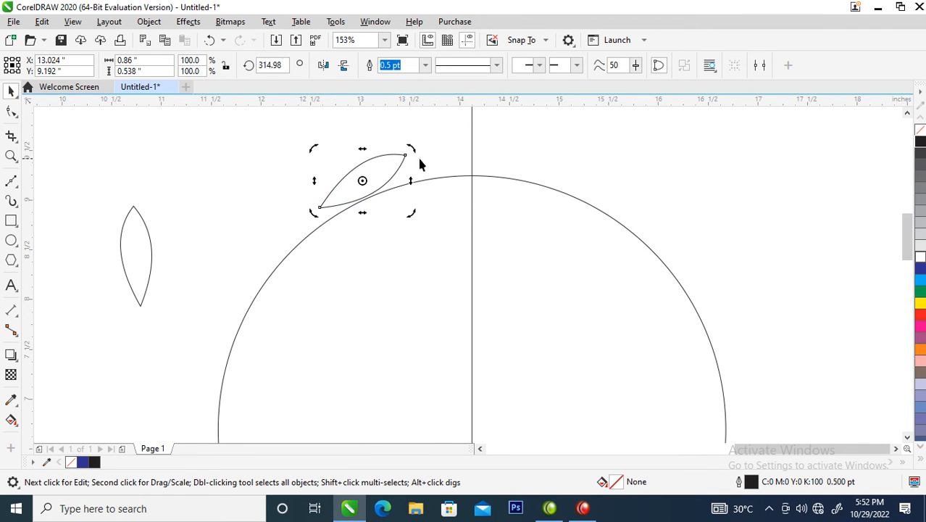
Step: Move the leaf further along the circle's arc, rotate it to about 306 degrees and fill it white
{"action": "left_click", "coordinate": [367, 178]}
{"action": "left_click_drag", "start_coordinate": [367, 177], "coordinate": [395, 184]}
{"action": "left_click", "coordinate": [411, 171]}
{"action": "mouse_move", "coordinate": [442, 157]}
{"action": "left_mouse_down"}
{"action": "mouse_move", "coordinate": [455, 161]}
{"action": "mouse_move", "coordinate": [447, 159]}
{"action": "left_mouse_up"}
{"action": "left_click", "coordinate": [920, 259]}
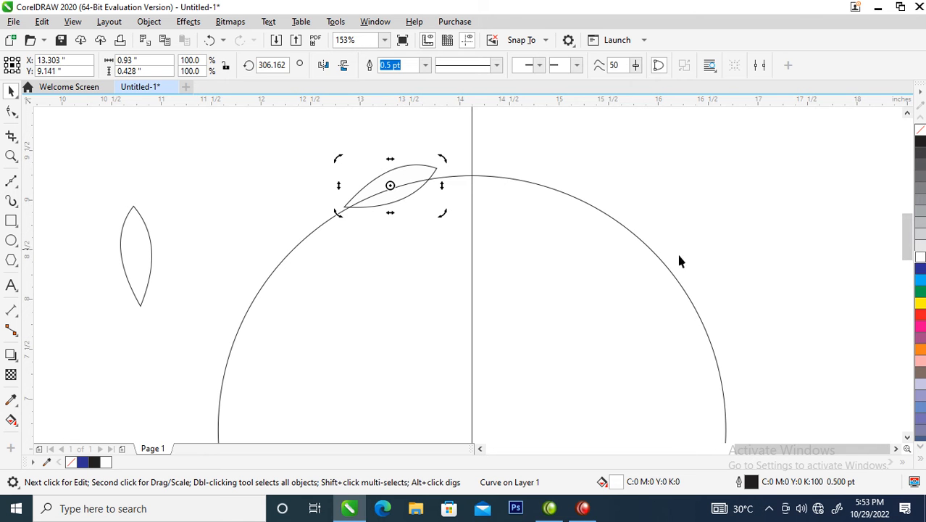
Step: Reposition the white leaf on the arc and reshape it by moving its two end nodes
{"action": "left_click_drag", "start_coordinate": [399, 175], "coordinate": [409, 177]}
{"action": "key", "text": "z"}
{"action": "key", "text": "shift+F2"}
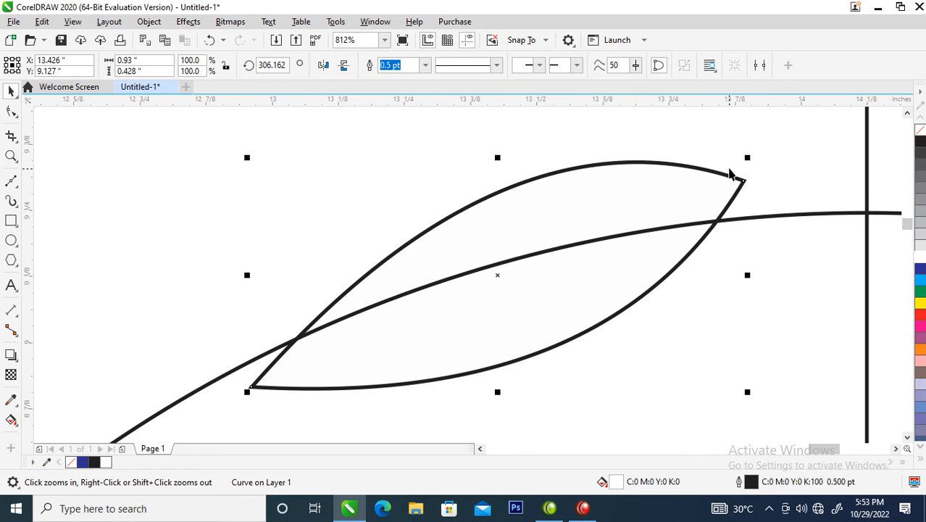
{"action": "key", "text": "F10"}
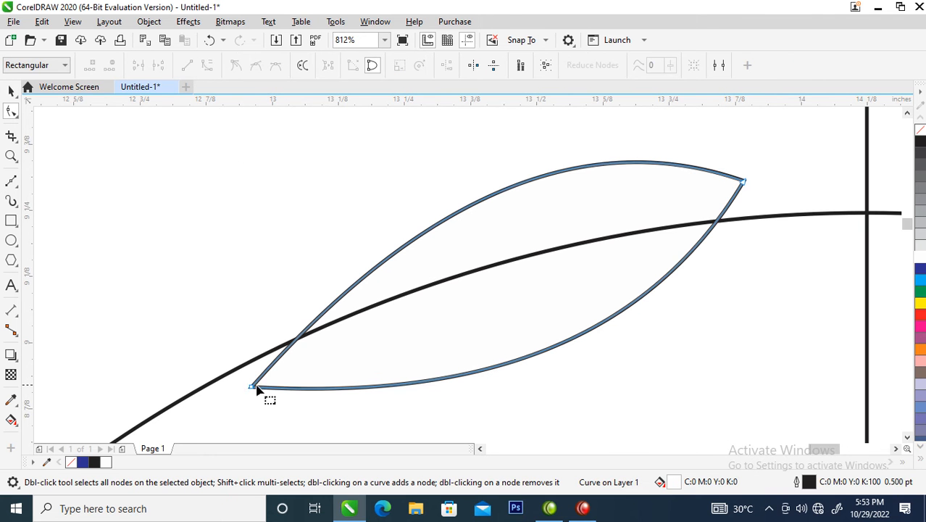
{"action": "mouse_move", "coordinate": [250, 390]}
{"action": "left_mouse_down"}
{"action": "mouse_move", "coordinate": [265, 397]}
{"action": "mouse_move", "coordinate": [253, 386]}
{"action": "left_mouse_up"}
{"action": "left_click_drag", "start_coordinate": [746, 183], "coordinate": [759, 216]}
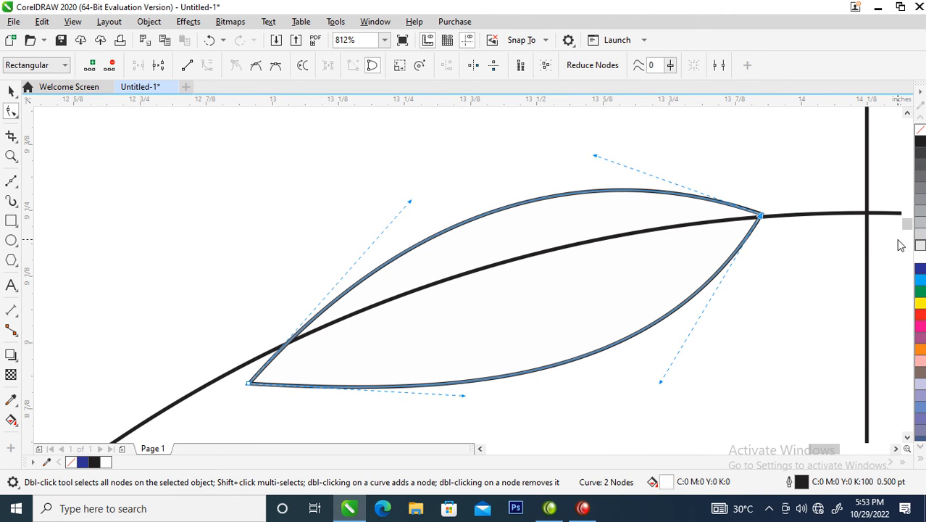
{"action": "key", "text": "space"}
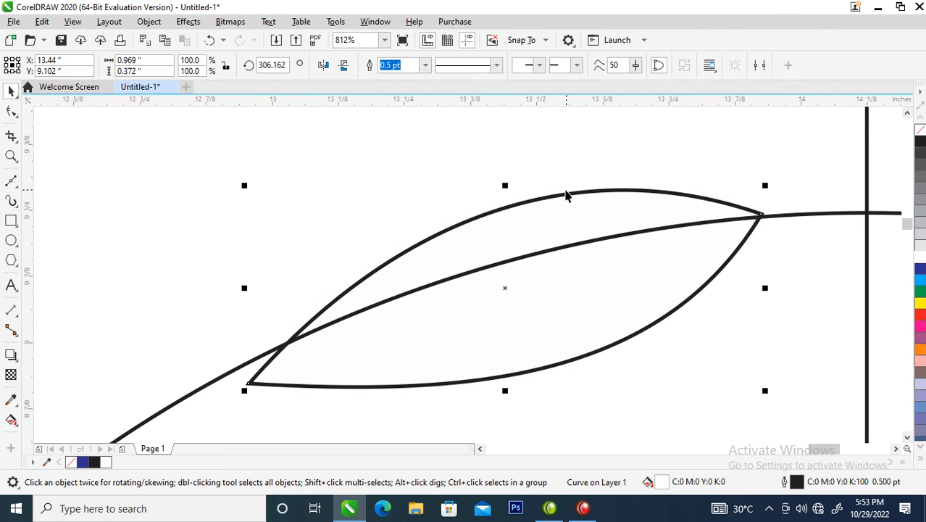
{"action": "left_click_drag", "start_coordinate": [566, 193], "coordinate": [552, 146]}
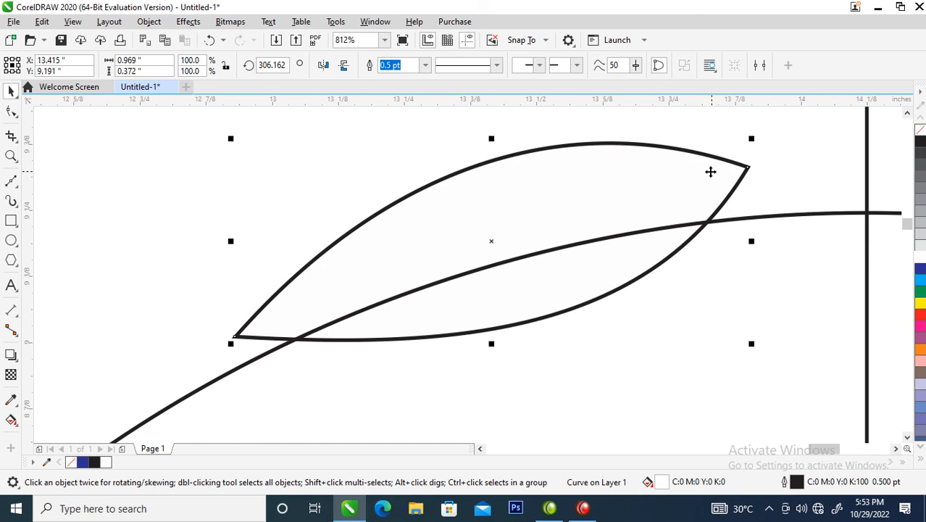
Step: Delete the reshaped leaf and the remaining leaf beside the circle
{"action": "key", "text": "Delete"}
{"action": "scroll", "coordinate": [167, 293], "scroll_direction": "down", "scroll_amount": 3}
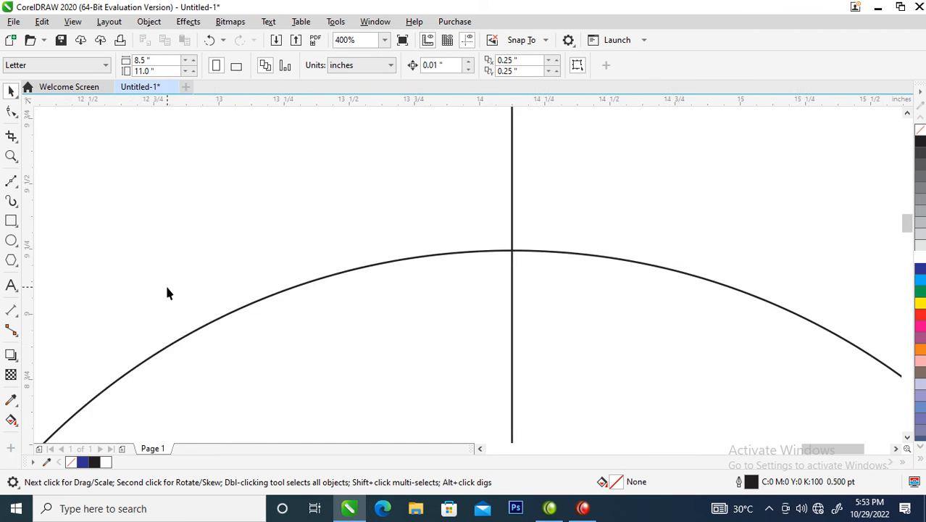
{"action": "key", "text": "z"}
{"action": "left_click_drag", "start_coordinate": [197, 168], "coordinate": [4, 404]}
{"action": "left_click", "coordinate": [442, 263]}
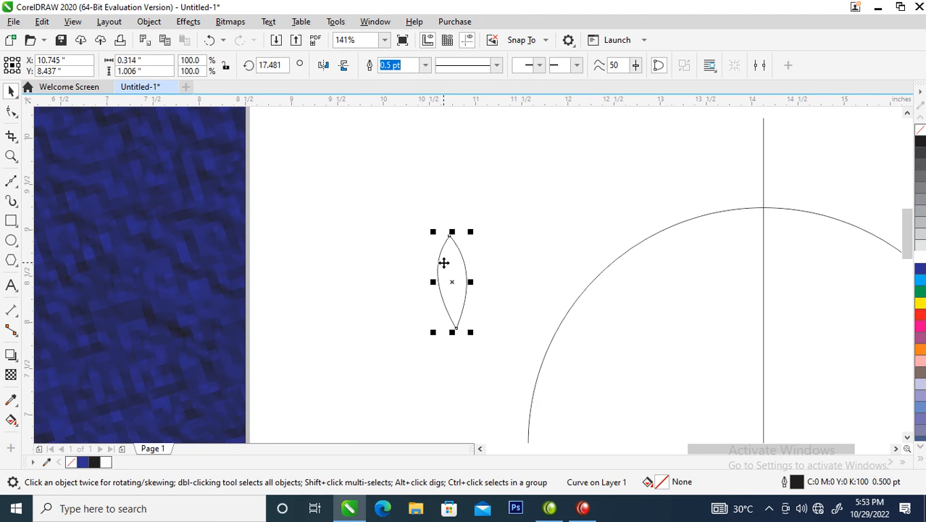
{"action": "key", "text": "Delete"}
Step: Draw a rectangle about 0.315 by 0.587 inches above the circle's upper-left arc and convert it to curves
{"action": "key", "text": "z"}
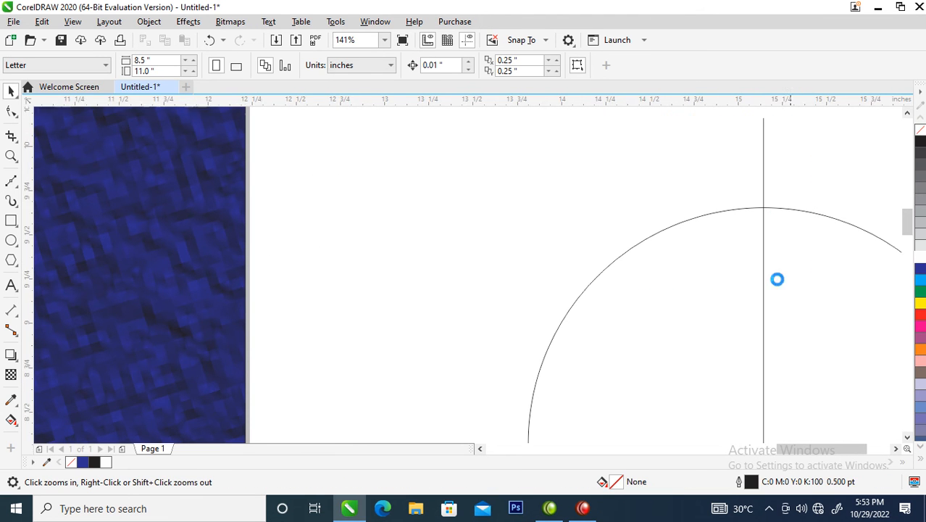
{"action": "left_click", "coordinate": [703, 206]}
{"action": "left_click", "coordinate": [12, 226]}
{"action": "left_click_drag", "start_coordinate": [341, 173], "coordinate": [397, 278]}
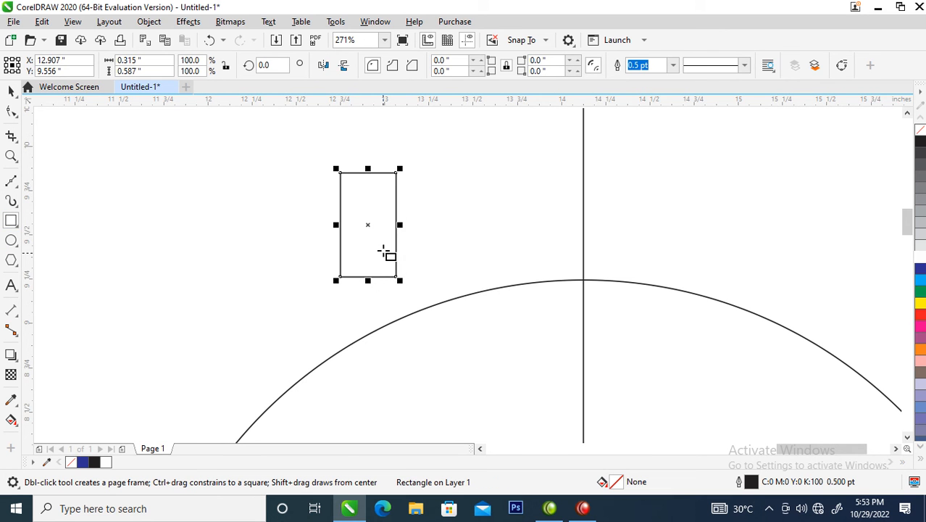
{"action": "right_click", "coordinate": [377, 206]}
{"action": "left_click", "coordinate": [424, 120]}
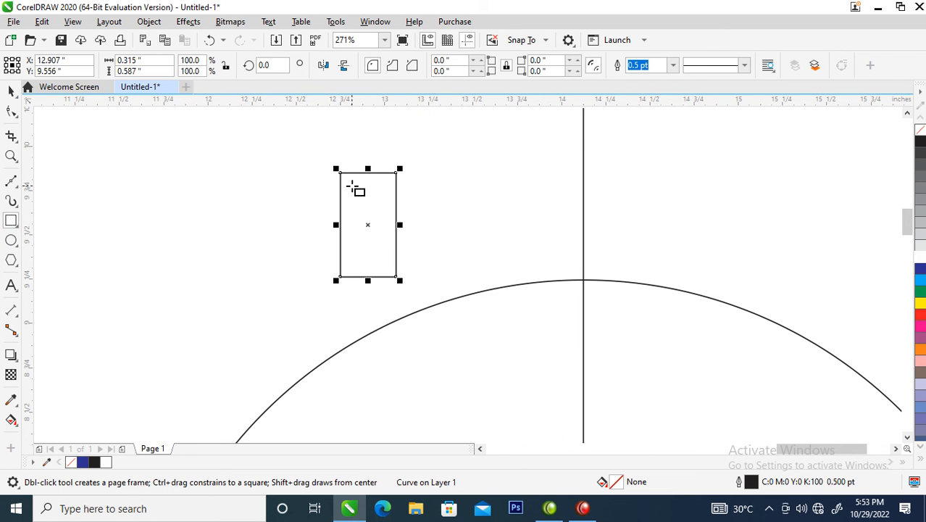
Step: Delete the rectangle's two left corner nodes so that only its right side remains
{"action": "key", "text": "space"}
{"action": "double_click", "coordinate": [341, 173]}
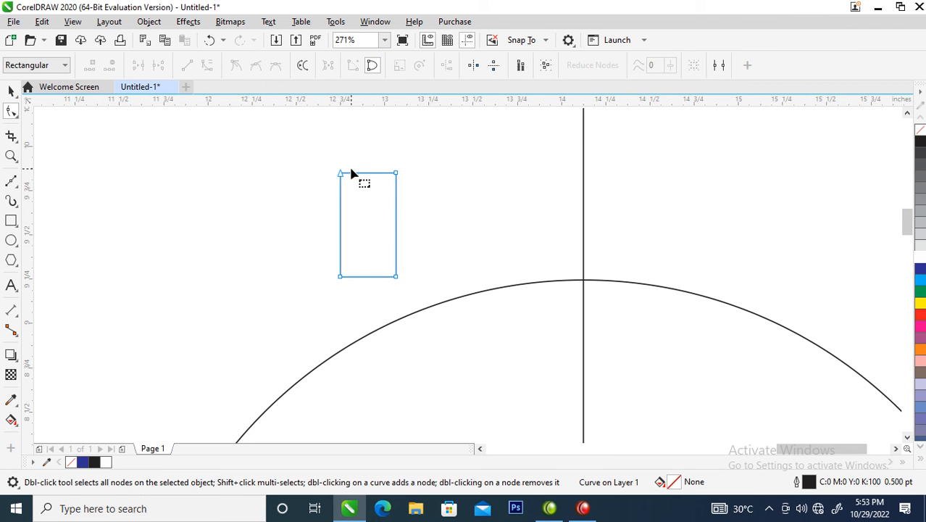
{"action": "double_click", "coordinate": [341, 174]}
{"action": "double_click", "coordinate": [339, 276]}
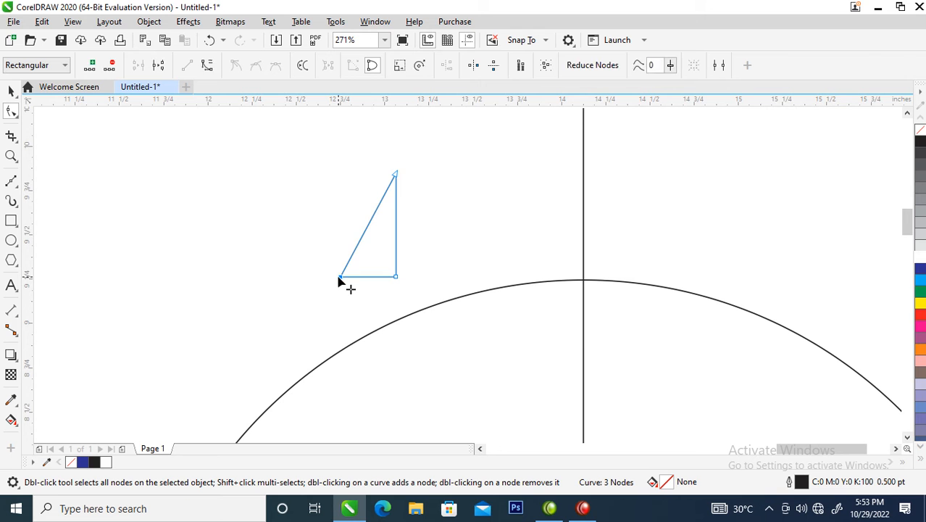
Step: Convert the remaining line to a curve, bow it to the right, and mirror a copy as the leaf's other half
{"action": "right_click", "coordinate": [395, 219]}
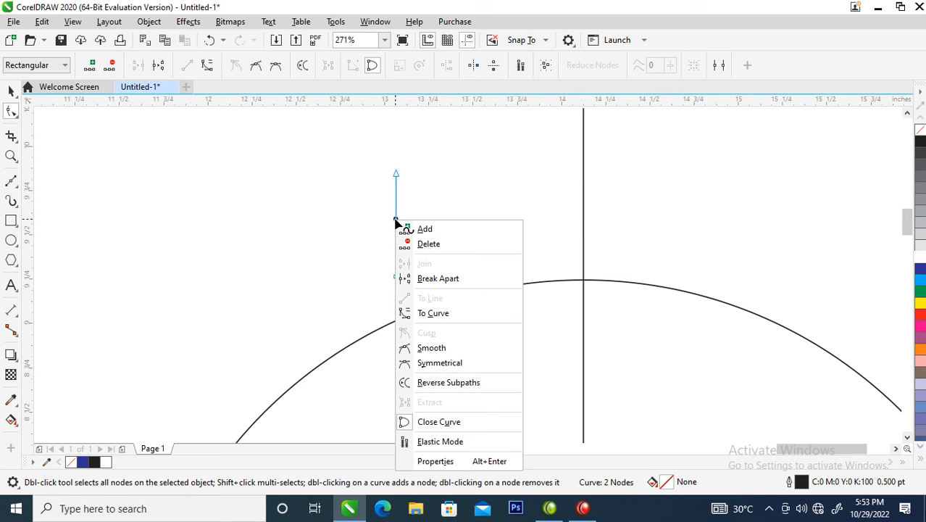
{"action": "left_click", "coordinate": [434, 312]}
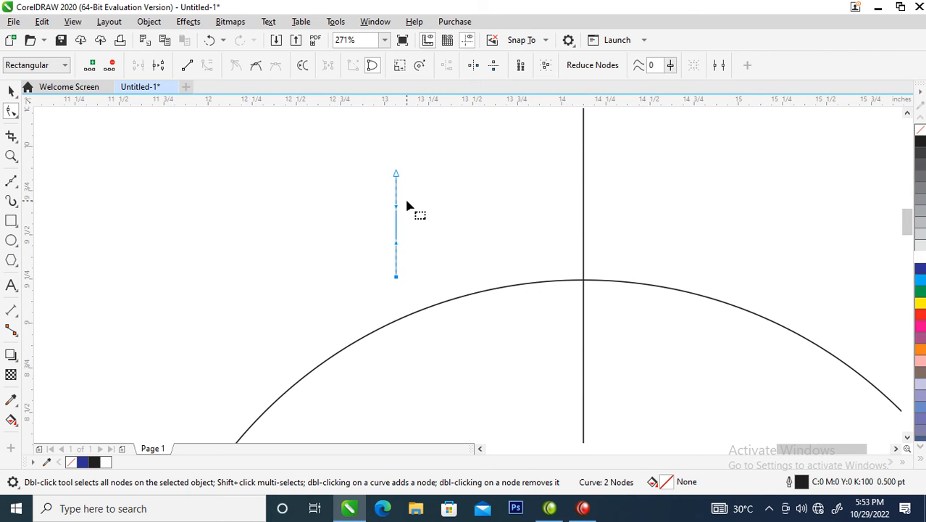
{"action": "mouse_move", "coordinate": [397, 226]}
{"action": "left_mouse_down"}
{"action": "mouse_move", "coordinate": [364, 211]}
{"action": "mouse_move", "coordinate": [412, 224]}
{"action": "left_mouse_up"}
{"action": "key", "text": "space"}
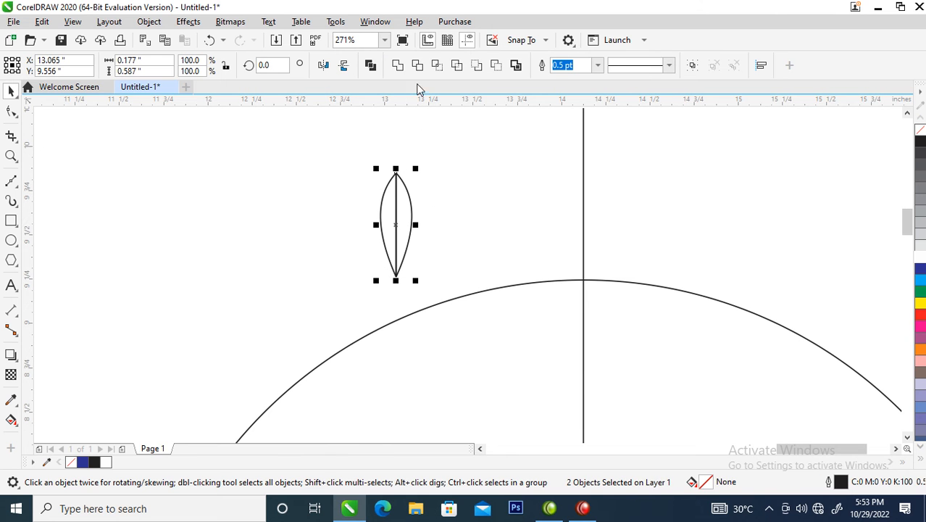
Step: Weld the two curve halves into one leaf and fill it white
{"action": "left_click", "coordinate": [398, 66]}
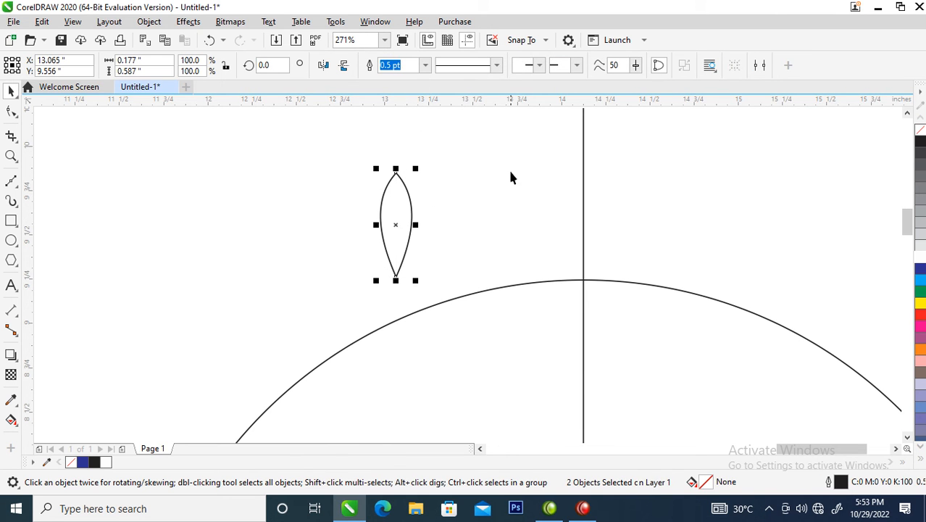
{"action": "left_click", "coordinate": [921, 268]}
{"action": "left_click", "coordinate": [921, 258]}
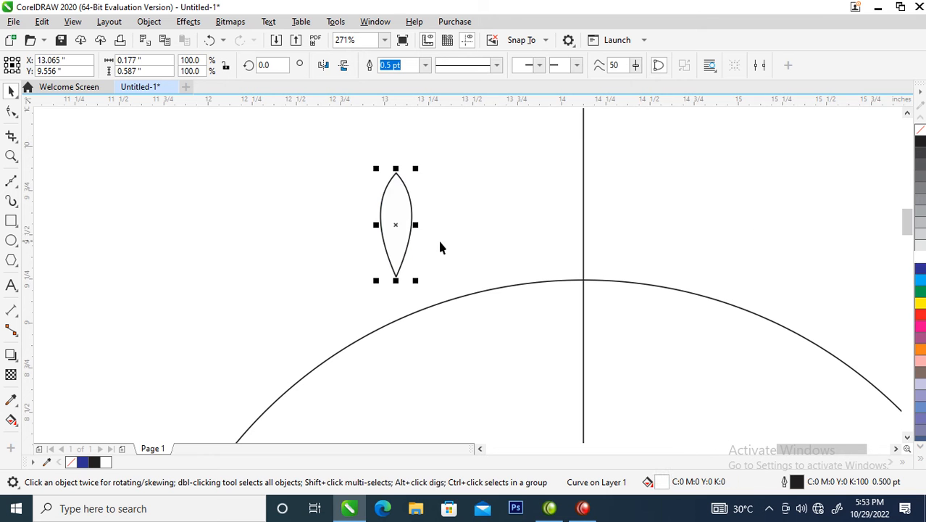
Step: Move the new leaf onto the circle's upper-left arc and rotate it to about 283 degrees
{"action": "left_click_drag", "start_coordinate": [404, 213], "coordinate": [472, 283]}
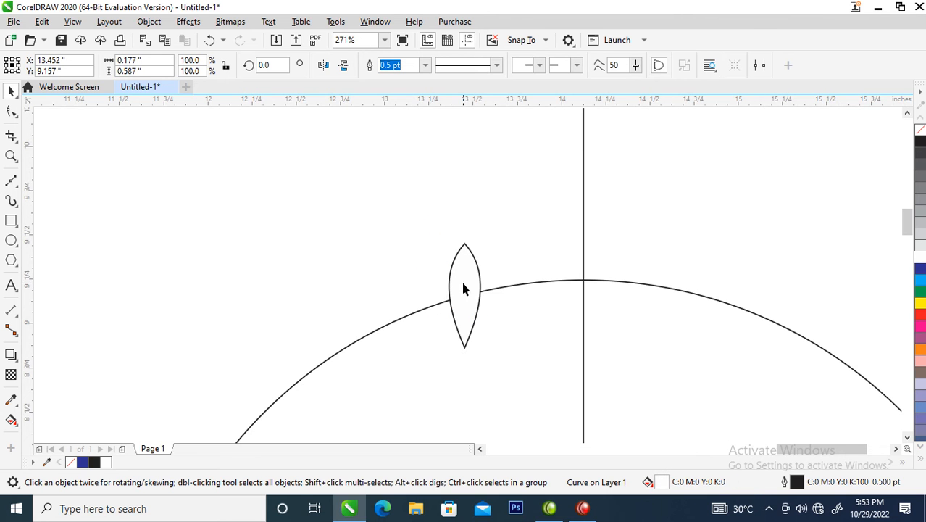
{"action": "left_click", "coordinate": [463, 281]}
{"action": "left_click_drag", "start_coordinate": [489, 237], "coordinate": [510, 304]}
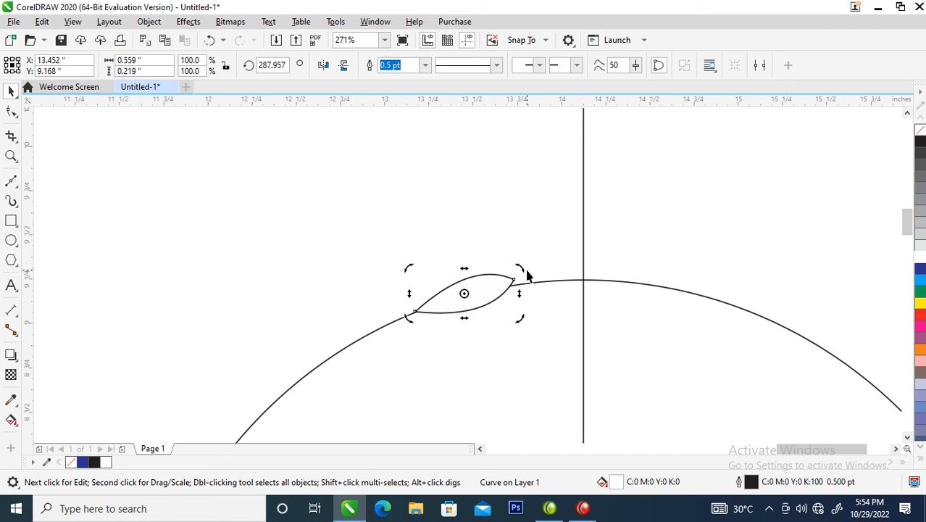
{"action": "left_click_drag", "start_coordinate": [521, 267], "coordinate": [526, 265]}
Step: Enlarge the leaf on the arc to about 139.5 percent, keeping its proportions
{"action": "scroll", "coordinate": [492, 283], "scroll_direction": "down", "scroll_amount": 4}
{"action": "key", "text": "z"}
{"action": "left_click_drag", "start_coordinate": [371, 245], "coordinate": [542, 330]}
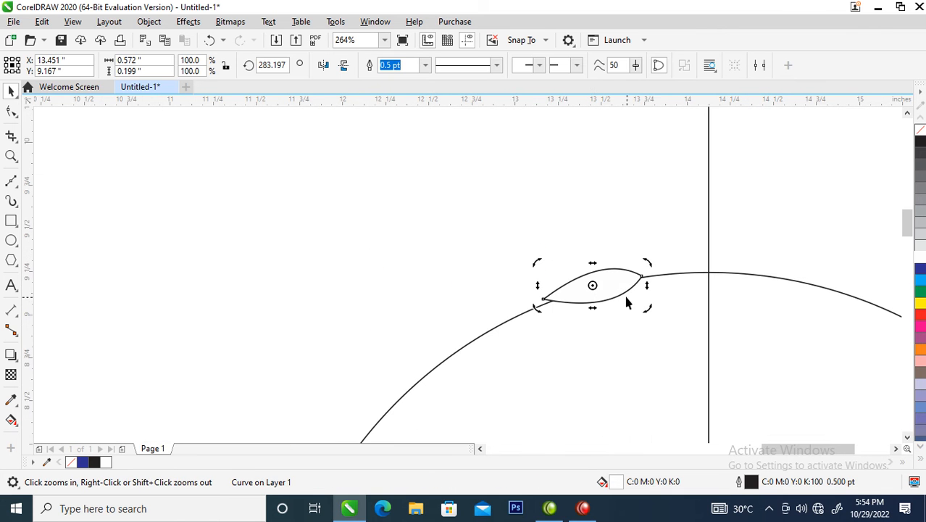
{"action": "key", "text": "space"}
{"action": "left_click_drag", "start_coordinate": [646, 306], "coordinate": [668, 316]}
Step: Copy the leaf to its lower left along the arc and rotate the copy to about 317 degrees
{"action": "left_click_drag", "start_coordinate": [621, 285], "coordinate": [487, 326]}
{"action": "left_click", "coordinate": [509, 310]}
{"action": "left_click_drag", "start_coordinate": [531, 295], "coordinate": [527, 225]}
{"action": "left_click", "coordinate": [507, 255]}
Step: Duplicate the second leaf, rotate the copy to about 278 degrees and place it inside the circle to form a pair
{"action": "left_click_drag", "start_coordinate": [480, 311], "coordinate": [516, 324]}
{"action": "left_click", "coordinate": [522, 311]}
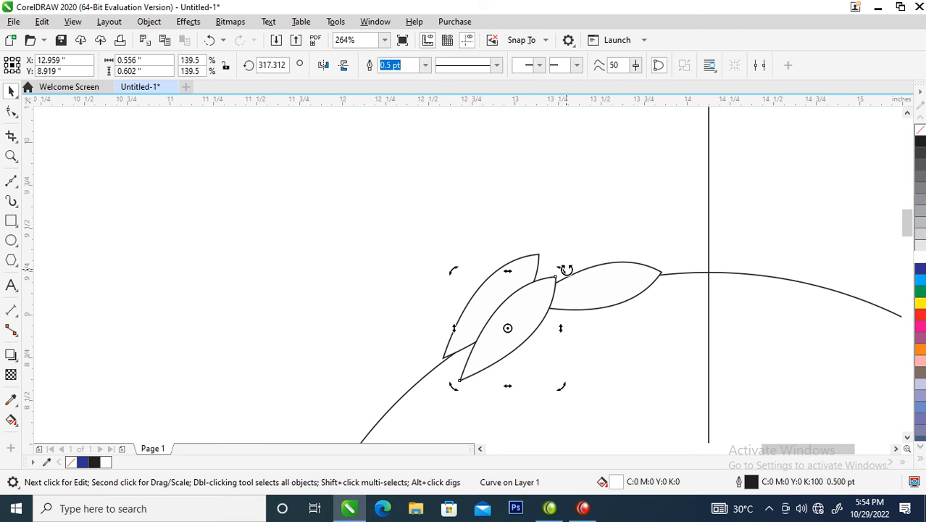
{"action": "left_click_drag", "start_coordinate": [565, 269], "coordinate": [588, 319]}
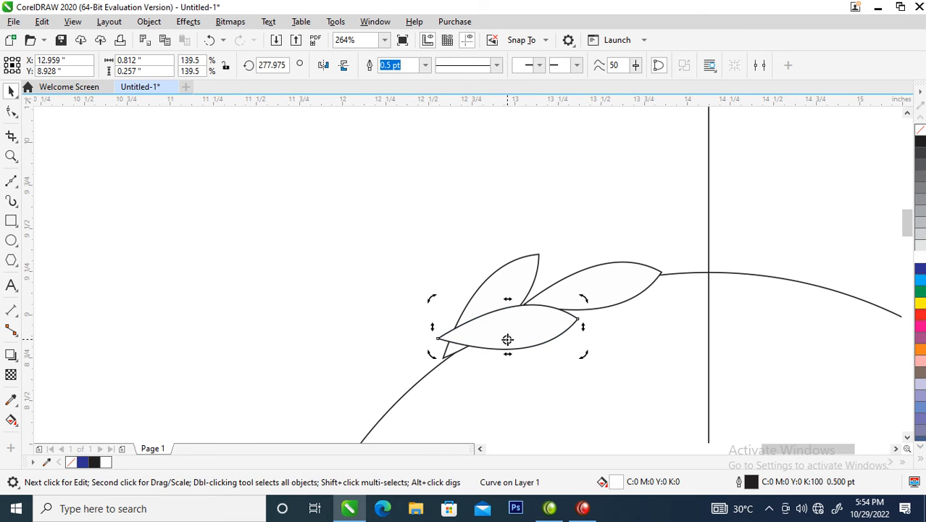
{"action": "left_click", "coordinate": [512, 329]}
{"action": "left_click_drag", "start_coordinate": [513, 329], "coordinate": [533, 334]}
Step: Copy the leaf pair to its lower left along the arc and rotate the copied pair about 15 degrees
{"action": "left_click", "coordinate": [505, 284], "text": "shift"}
{"action": "left_click_drag", "start_coordinate": [507, 285], "coordinate": [426, 347]}
{"action": "left_click", "coordinate": [426, 346]}
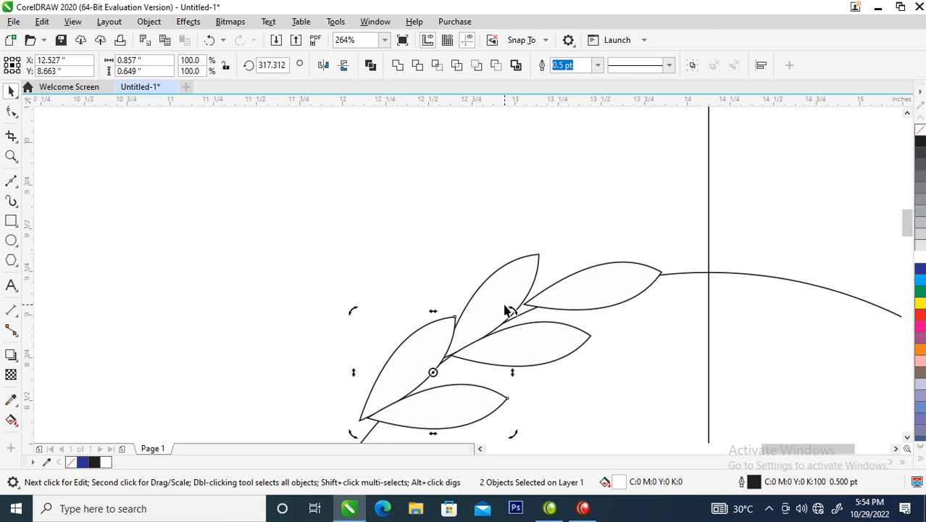
{"action": "left_click_drag", "start_coordinate": [515, 310], "coordinate": [507, 271]}
{"action": "left_click_drag", "start_coordinate": [482, 384], "coordinate": [480, 374]}
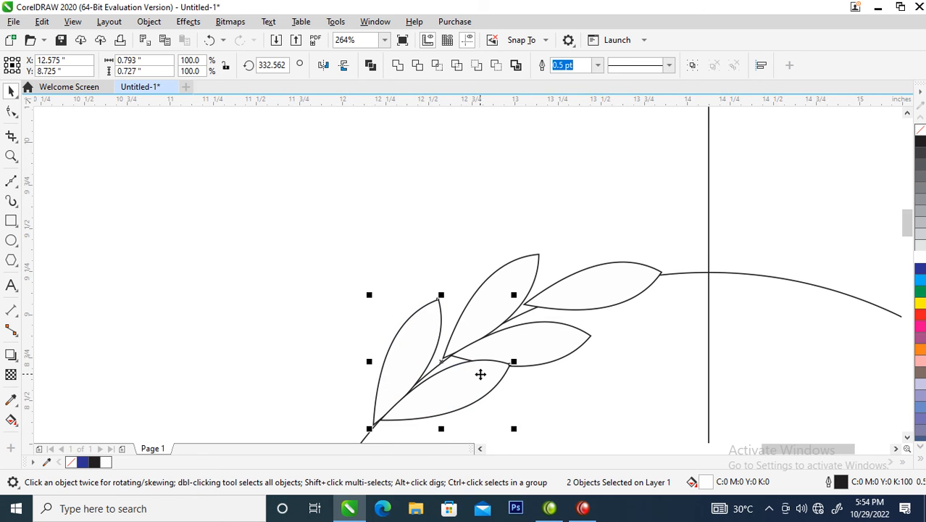
Step: Copy the newest leaf pair further down the upper-left arc and rotate it to about 304 degrees
{"action": "scroll", "coordinate": [480, 374], "scroll_direction": "down", "scroll_amount": 2}
{"action": "scroll", "coordinate": [438, 320], "scroll_direction": "down", "scroll_amount": 3}
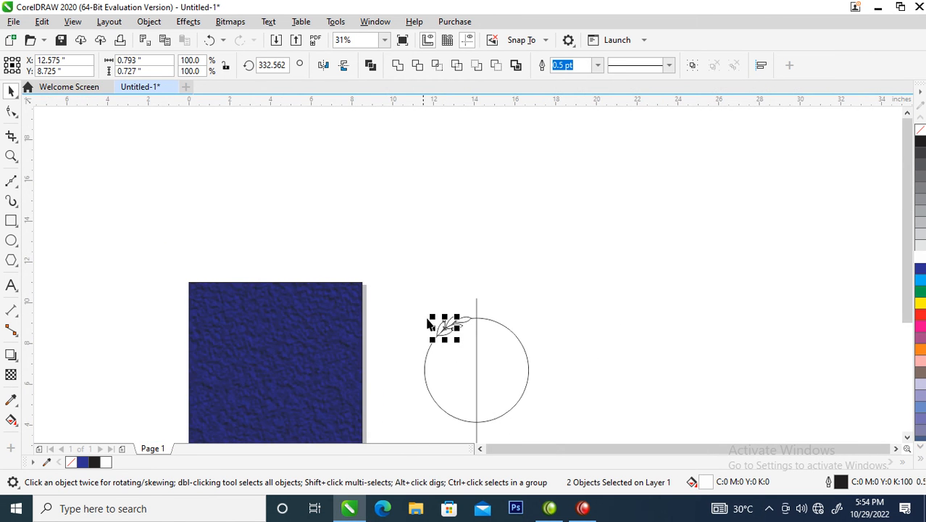
{"action": "key", "text": "z"}
{"action": "left_click_drag", "start_coordinate": [492, 391], "coordinate": [506, 398]}
{"action": "key", "text": "space"}
{"action": "left_click", "coordinate": [432, 204]}
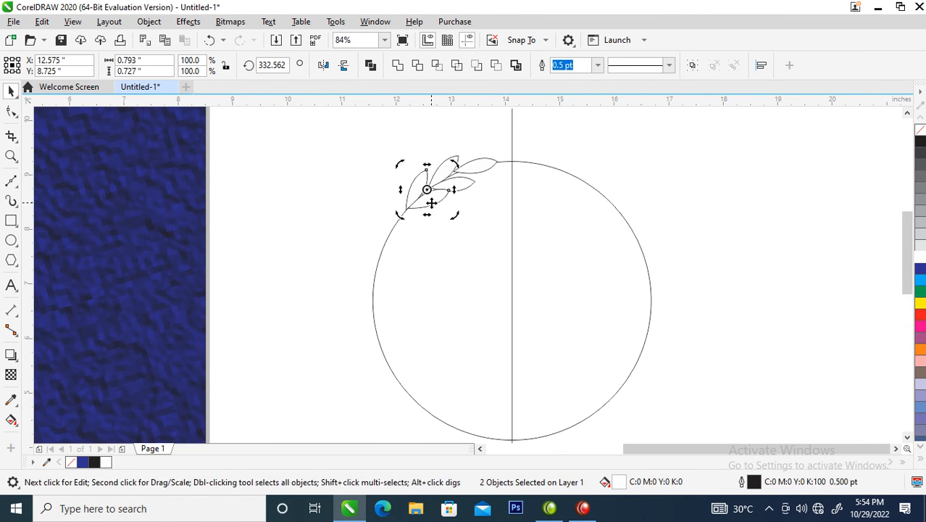
{"action": "left_click", "coordinate": [427, 202]}
{"action": "key", "text": "F10"}
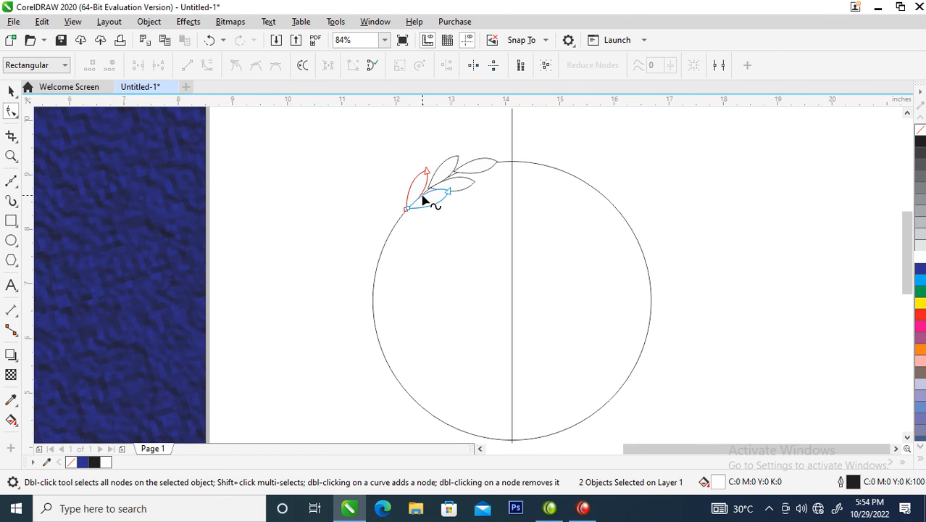
{"action": "key", "text": "space"}
{"action": "left_click_drag", "start_coordinate": [424, 196], "coordinate": [405, 218]}
{"action": "left_click", "coordinate": [456, 187]}
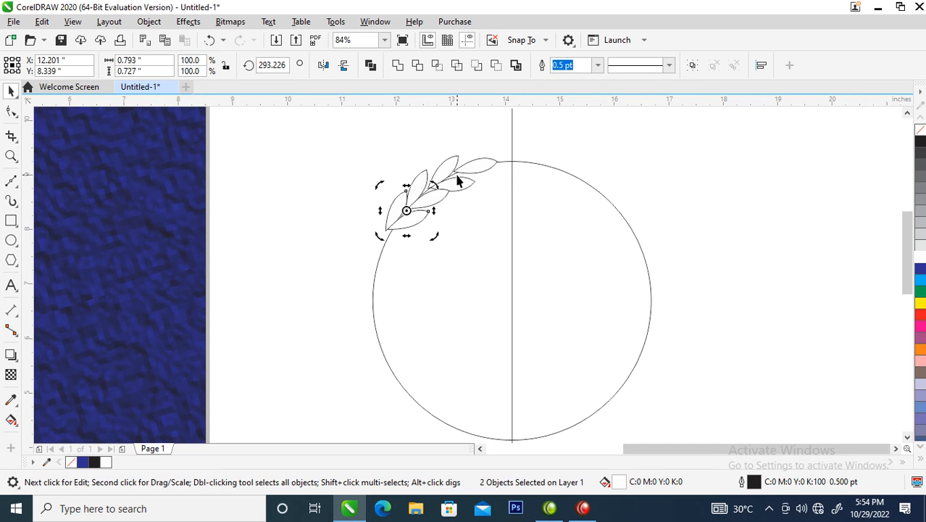
{"action": "mouse_move", "coordinate": [431, 183]}
{"action": "left_mouse_down"}
{"action": "mouse_move", "coordinate": [432, 172]}
{"action": "mouse_move", "coordinate": [433, 181]}
{"action": "left_mouse_up"}
{"action": "left_click", "coordinate": [420, 226]}
Step: Copy the leaf pair further down the circle's left arc and rotate its leaves to follow the curve
{"action": "left_click_drag", "start_coordinate": [418, 215], "coordinate": [405, 242]}
{"action": "left_click", "coordinate": [406, 241]}
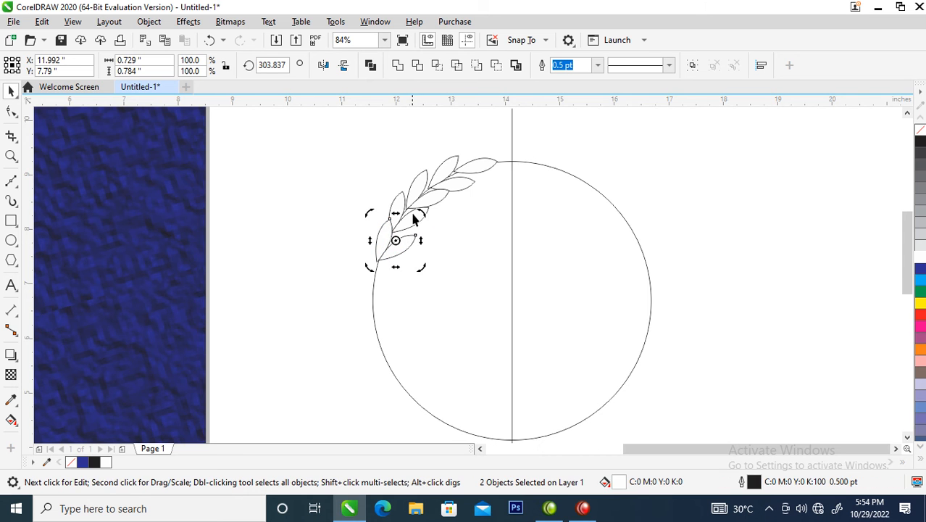
{"action": "left_click", "coordinate": [421, 212]}
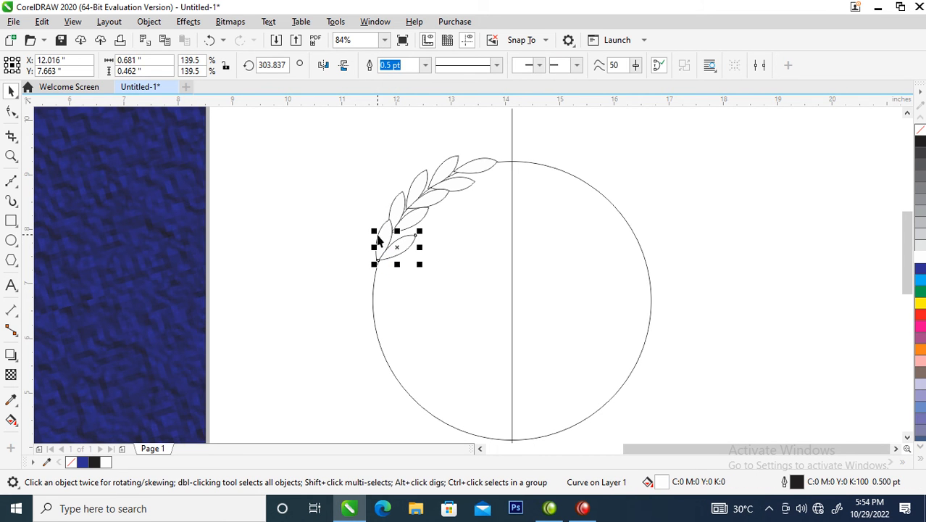
{"action": "left_click", "coordinate": [401, 239]}
{"action": "left_click_drag", "start_coordinate": [421, 216], "coordinate": [417, 209]}
Step: Add two more leaf-pair copies down the circle's left side, rotated to about 4 and 25 degrees
{"action": "left_click", "coordinate": [405, 242]}
{"action": "left_click_drag", "start_coordinate": [402, 248], "coordinate": [413, 221]}
{"action": "left_click", "coordinate": [393, 274]}
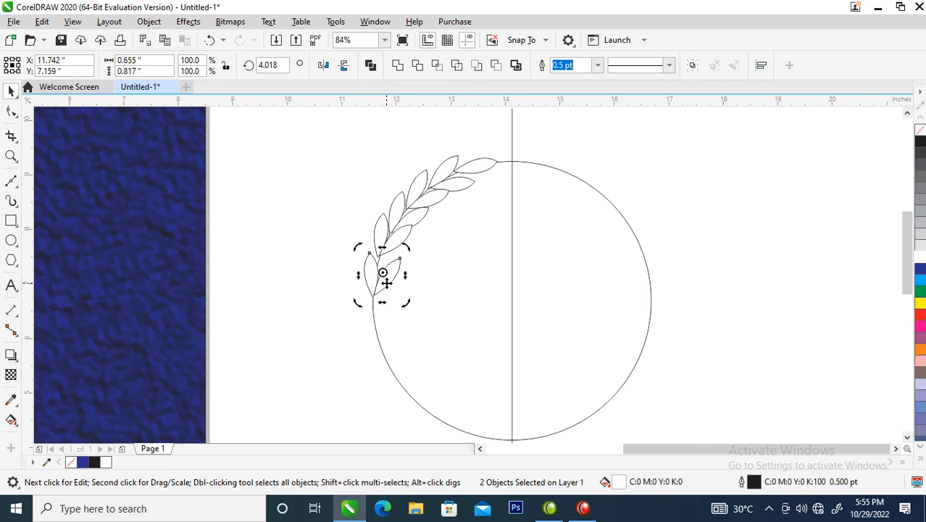
{"action": "left_click", "coordinate": [387, 284]}
{"action": "mouse_move", "coordinate": [387, 278]}
{"action": "left_mouse_down"}
{"action": "mouse_move", "coordinate": [383, 264]}
{"action": "mouse_move", "coordinate": [388, 325]}
{"action": "mouse_move", "coordinate": [388, 244]}
{"action": "mouse_move", "coordinate": [393, 261]}
{"action": "left_mouse_up"}
{"action": "left_click", "coordinate": [386, 308]}
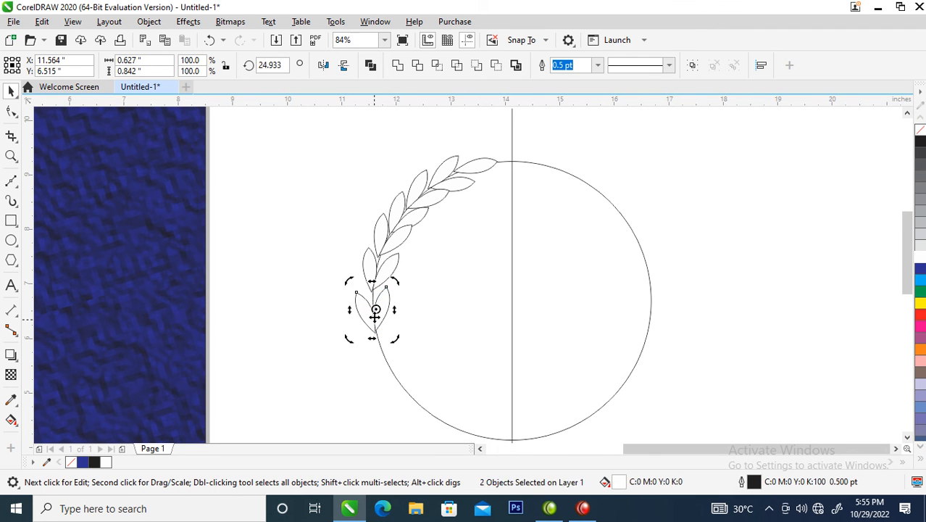
{"action": "left_click", "coordinate": [378, 313]}
Step: Add four more leaf-pair copies along the circle's lower-left arc, rotating them progressively to about 65.6 degrees
{"action": "left_click_drag", "start_coordinate": [383, 318], "coordinate": [389, 351]}
{"action": "left_click", "coordinate": [399, 324]}
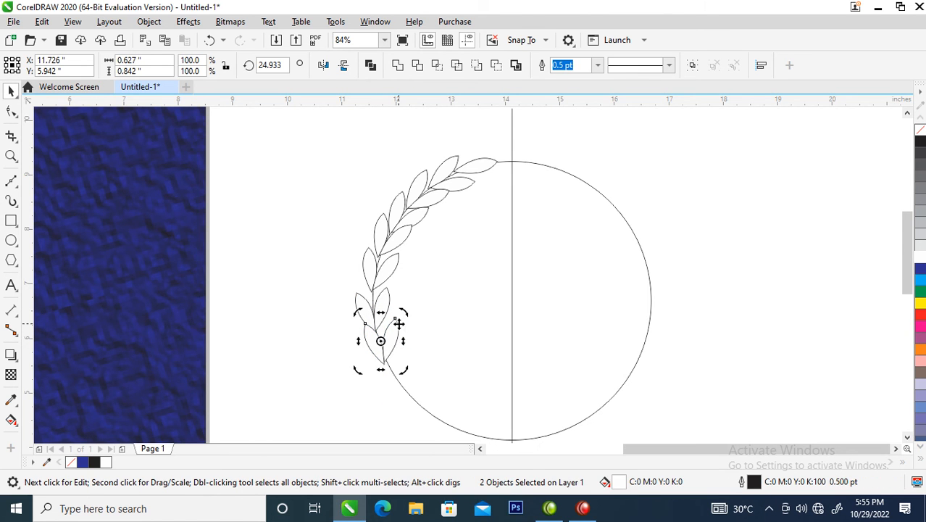
{"action": "left_click_drag", "start_coordinate": [404, 314], "coordinate": [425, 405]}
{"action": "left_click", "coordinate": [391, 331]}
{"action": "left_click", "coordinate": [411, 353]}
{"action": "left_click", "coordinate": [424, 385]}
{"action": "left_click_drag", "start_coordinate": [435, 363], "coordinate": [433, 355]}
{"action": "left_click_drag", "start_coordinate": [426, 395], "coordinate": [454, 423]}
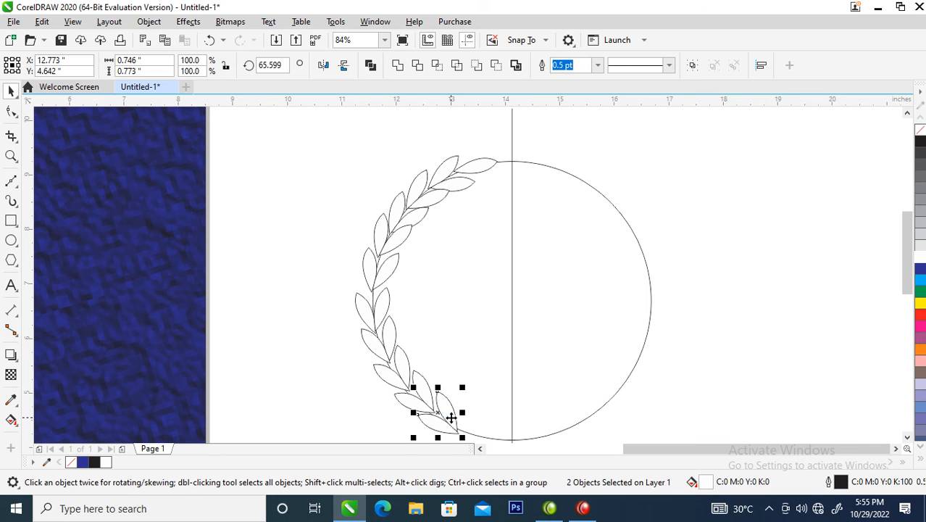
Step: Rotate the lowest leaf pair to about 78.6 degrees so it follows the circle's lower-left curve
{"action": "left_click", "coordinate": [443, 404]}
{"action": "left_click_drag", "start_coordinate": [466, 385], "coordinate": [459, 370]}
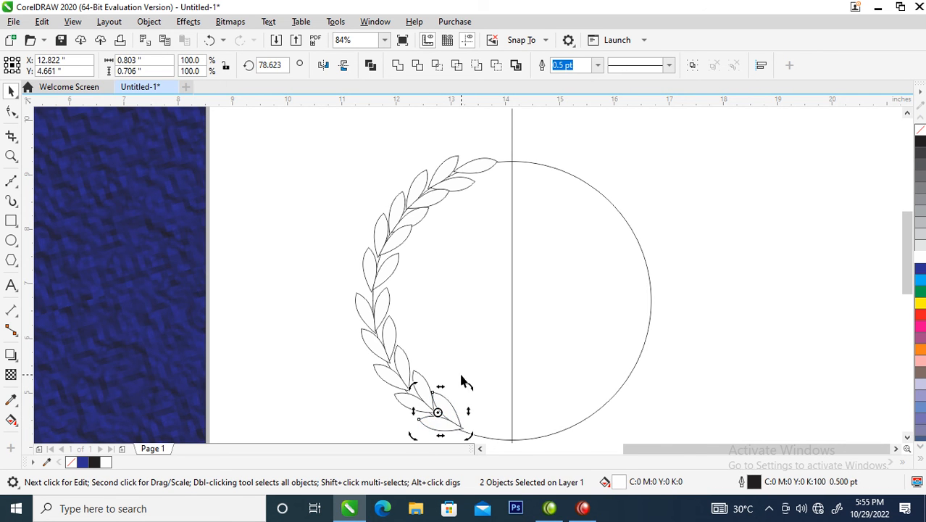
{"action": "scroll", "coordinate": [491, 340], "scroll_direction": "down", "scroll_amount": 2}
{"action": "key", "text": "z"}
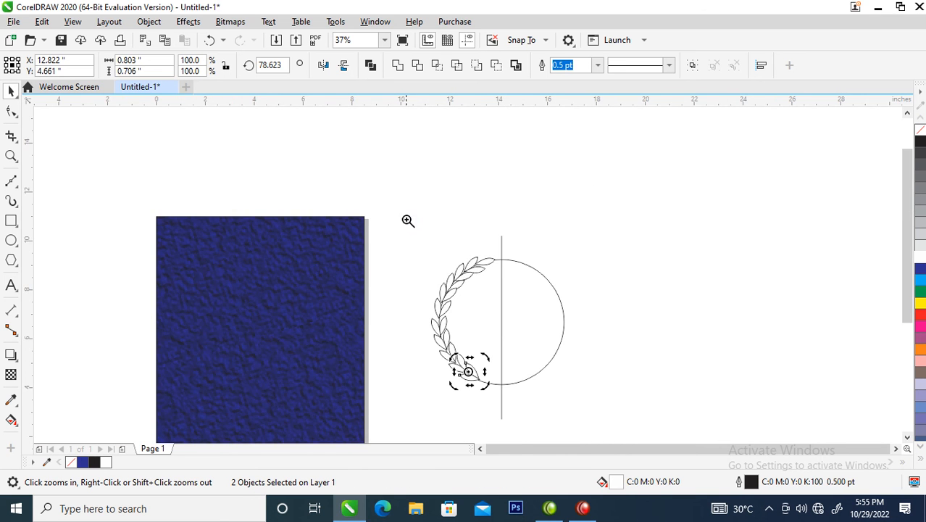
{"action": "left_click_drag", "start_coordinate": [531, 312], "coordinate": [618, 389]}
{"action": "left_click_drag", "start_coordinate": [370, 348], "coordinate": [504, 449]}
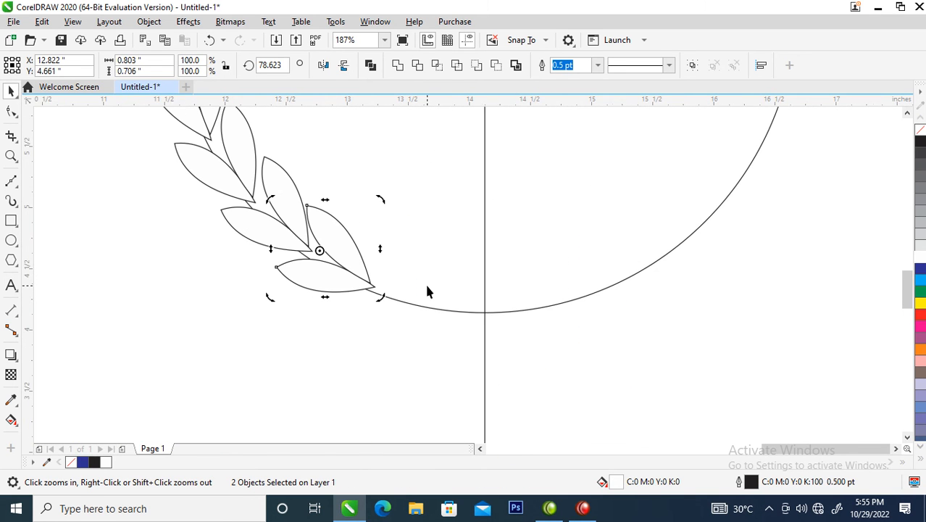
Step: Convert the guide circle to curves
{"action": "key", "text": "F4"}
{"action": "key", "text": "space"}
{"action": "left_click", "coordinate": [665, 199]}
{"action": "right_click", "coordinate": [666, 199]}
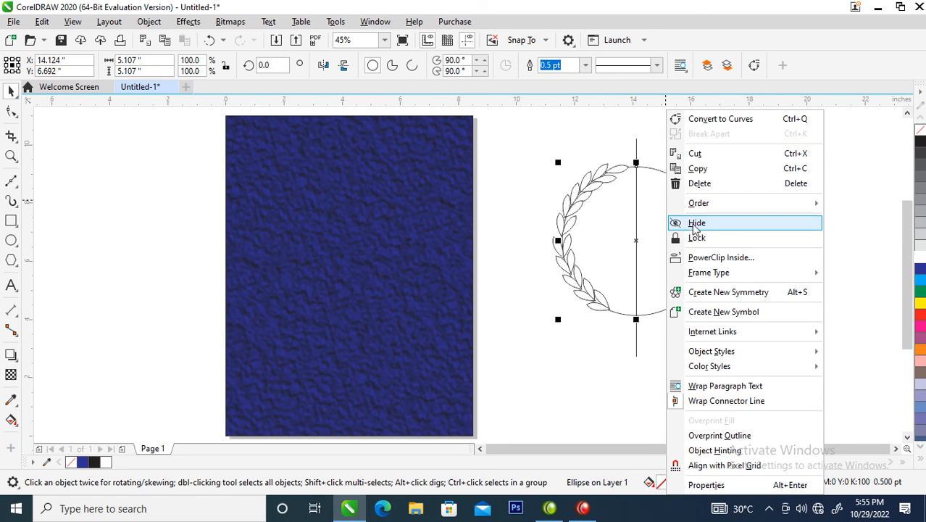
{"action": "left_click", "coordinate": [718, 119]}
Step: Add curve nodes just beside the circle's top and under the lowest leaves, and replace its bottom node with one slightly to the left
{"action": "left_click_drag", "start_coordinate": [534, 145], "coordinate": [764, 322]}
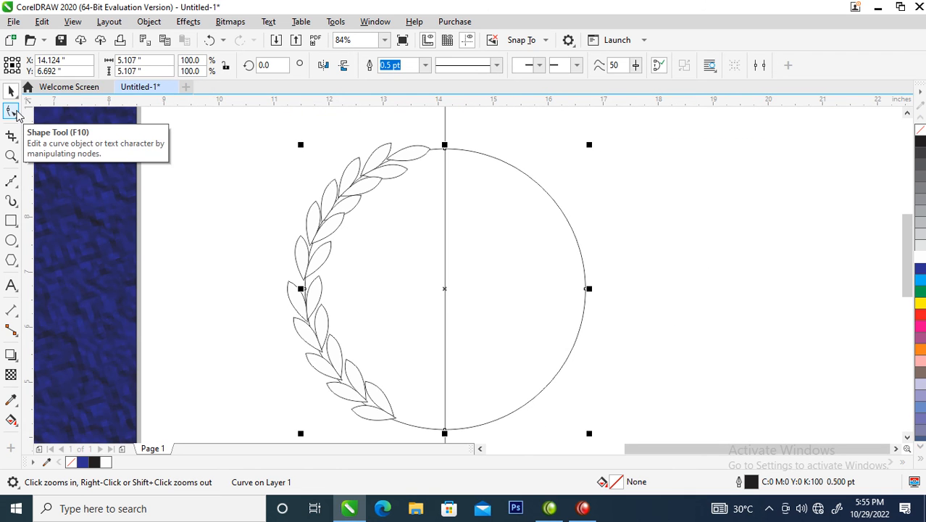
{"action": "left_click", "coordinate": [11, 112]}
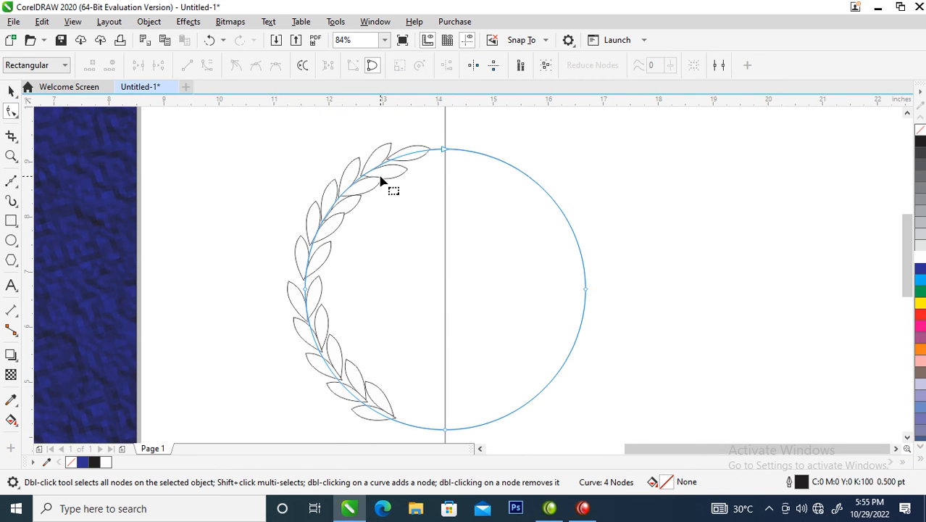
{"action": "double_click", "coordinate": [452, 149]}
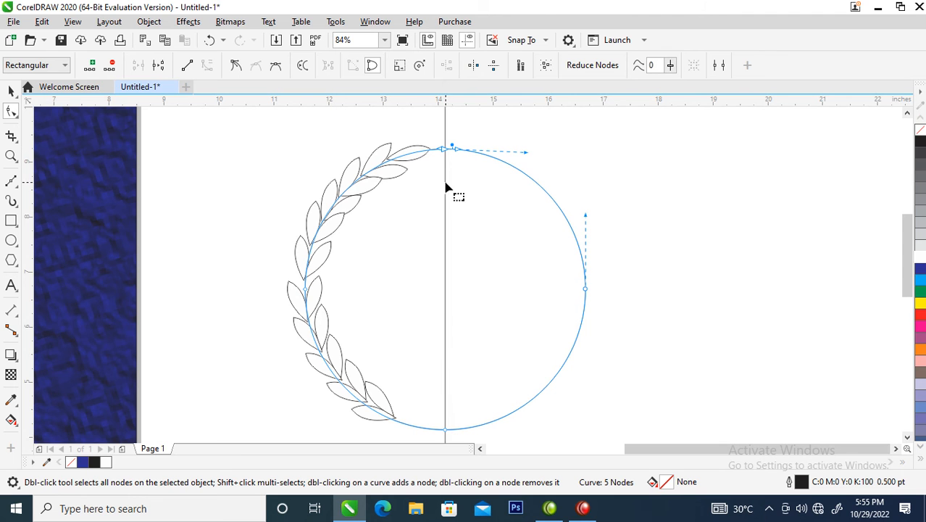
{"action": "double_click", "coordinate": [446, 430]}
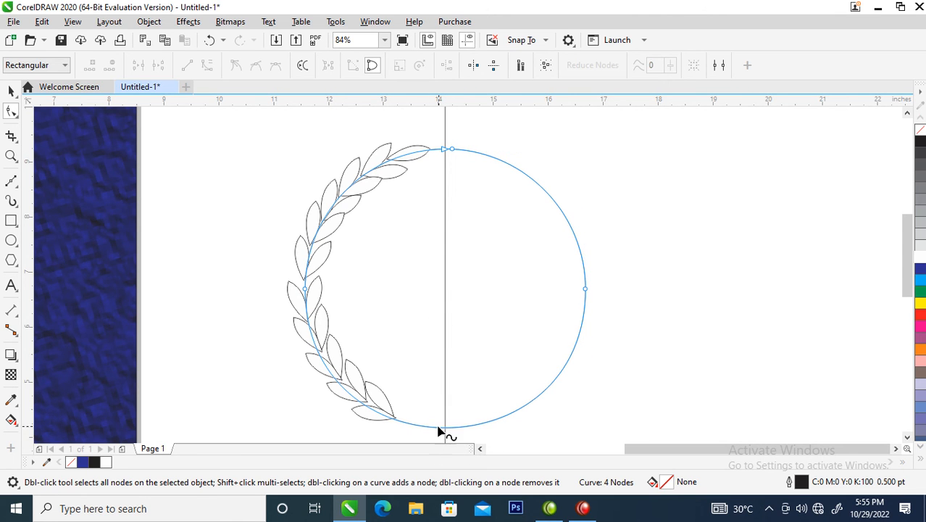
{"action": "double_click", "coordinate": [443, 429]}
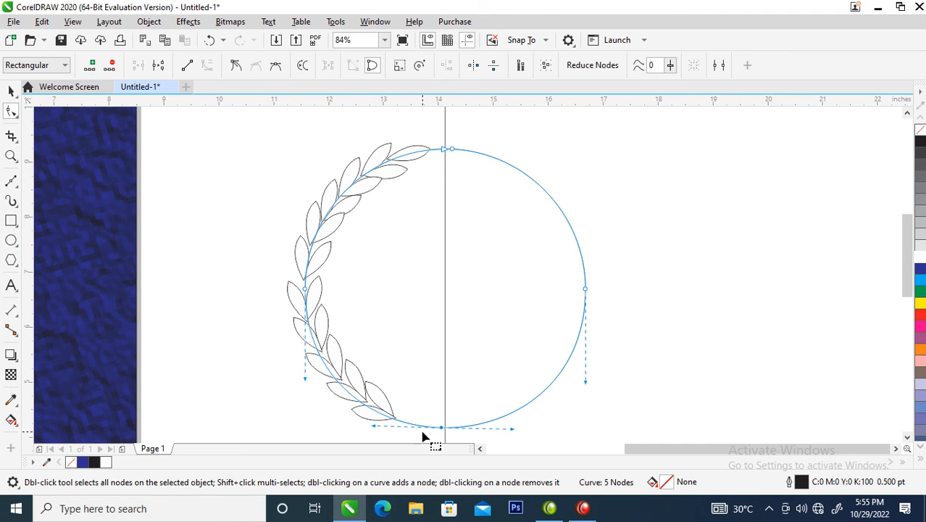
{"action": "double_click", "coordinate": [364, 410]}
Step: Break the circle at its top node and delete nodes until only the short arc from the lowest leaves to the bottom centre remains
{"action": "left_click", "coordinate": [449, 150]}
{"action": "left_click", "coordinate": [159, 66]}
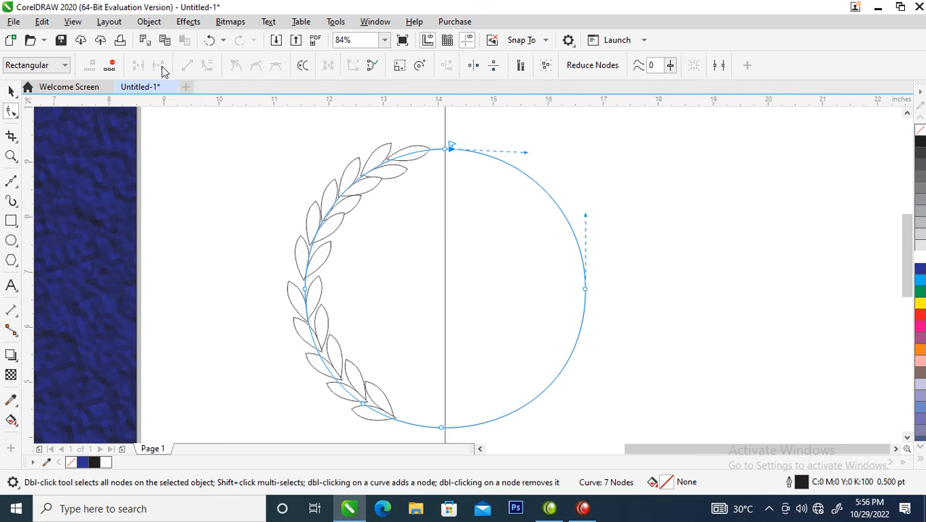
{"action": "left_click", "coordinate": [450, 149]}
{"action": "key", "text": "Delete"}
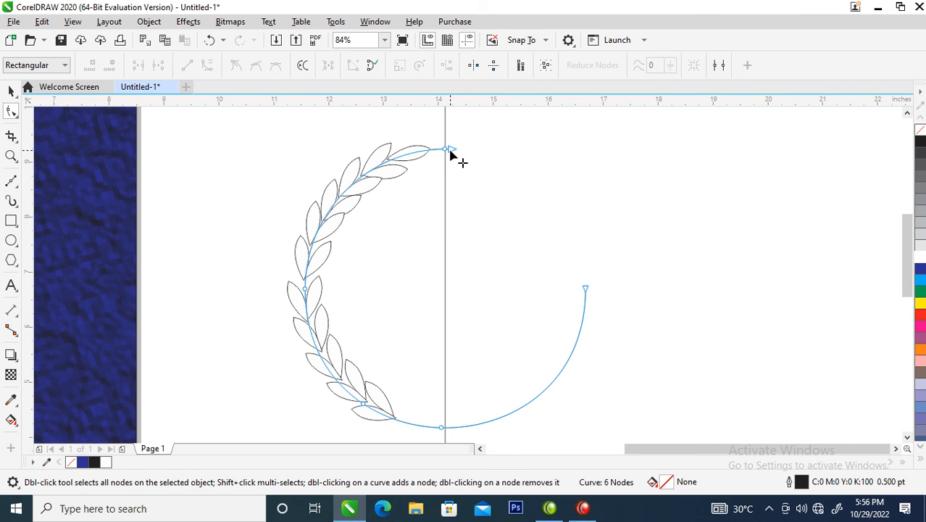
{"action": "left_click", "coordinate": [451, 150]}
{"action": "key", "text": "Delete"}
{"action": "left_click", "coordinate": [445, 149]}
{"action": "key", "text": "Delete"}
{"action": "left_click", "coordinate": [305, 290]}
{"action": "key", "text": "Delete"}
{"action": "left_click", "coordinate": [586, 288]}
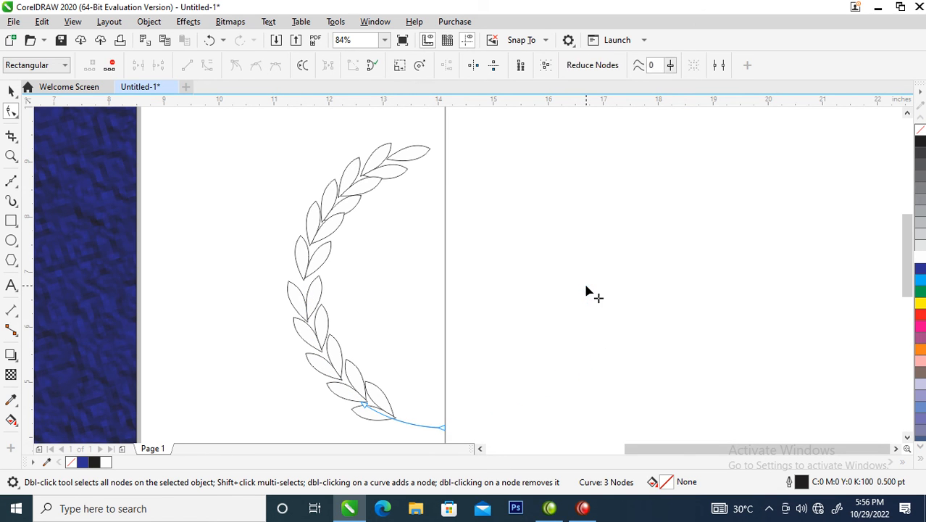
{"action": "key", "text": "Delete"}
{"action": "key", "text": "space"}
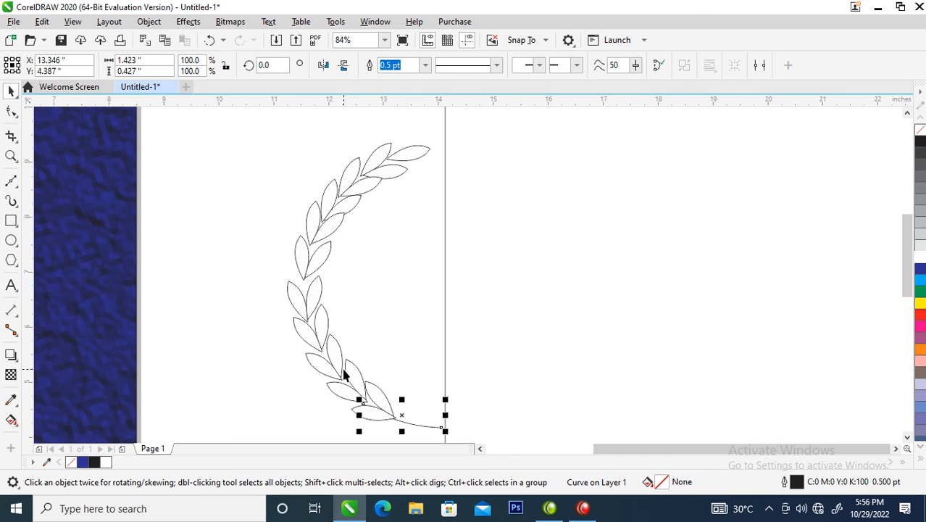
Step: Shorten the remaining arc with a new end node near the lowest leaf pair and shift that end to meet the leaf tips
{"action": "key", "text": "z"}
{"action": "left_click_drag", "start_coordinate": [288, 331], "coordinate": [445, 423]}
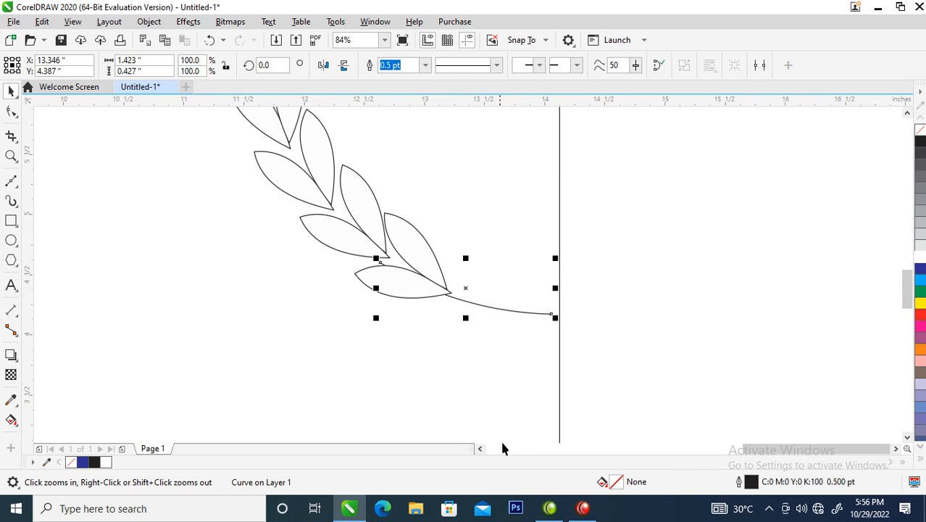
{"action": "left_click", "coordinate": [448, 298]}
{"action": "left_click", "coordinate": [455, 298]}
{"action": "key", "text": "F10"}
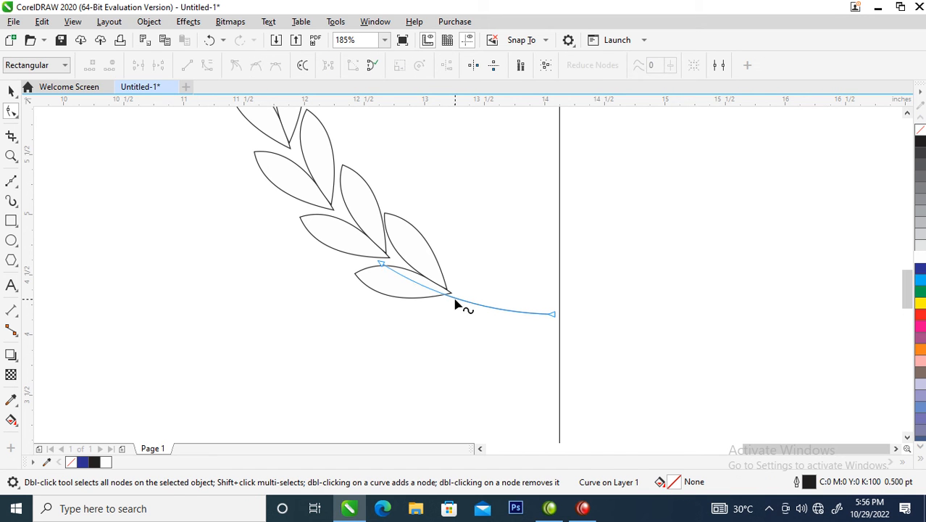
{"action": "double_click", "coordinate": [434, 292]}
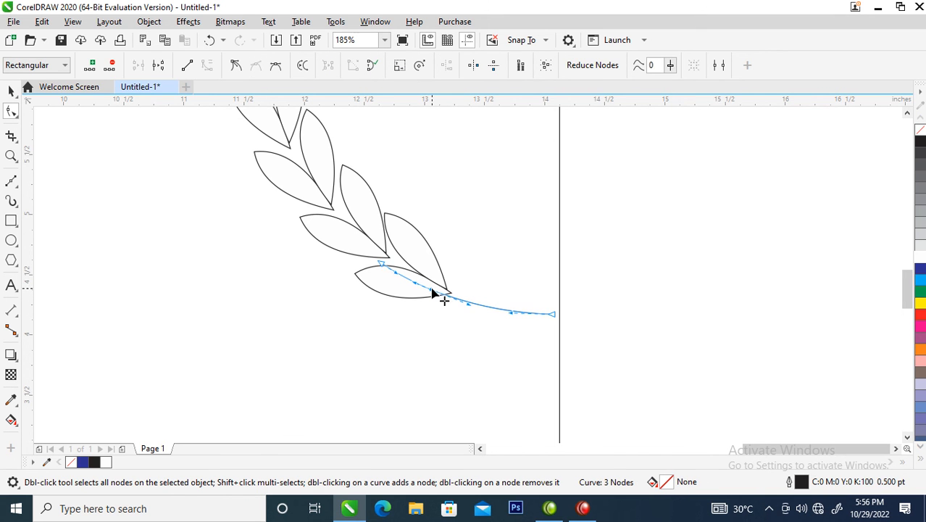
{"action": "double_click", "coordinate": [382, 264]}
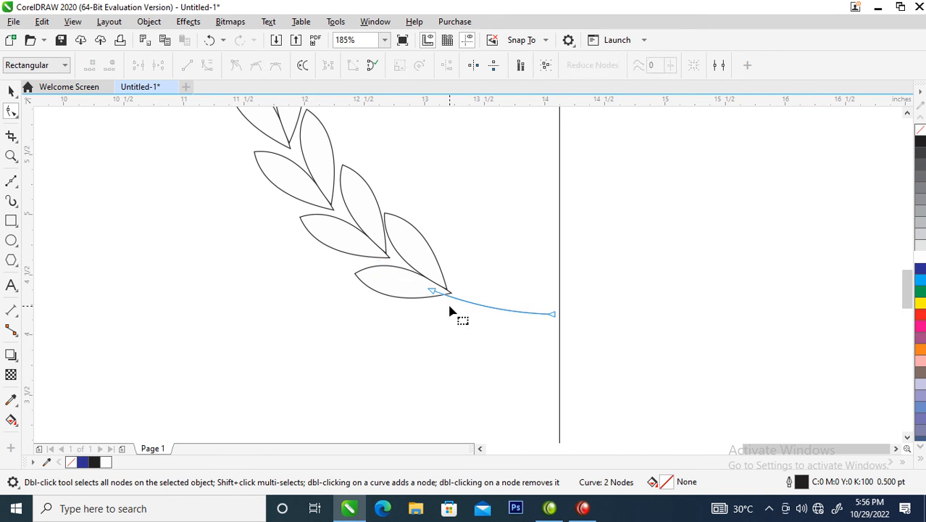
{"action": "key", "text": "space"}
{"action": "key", "text": "space"}
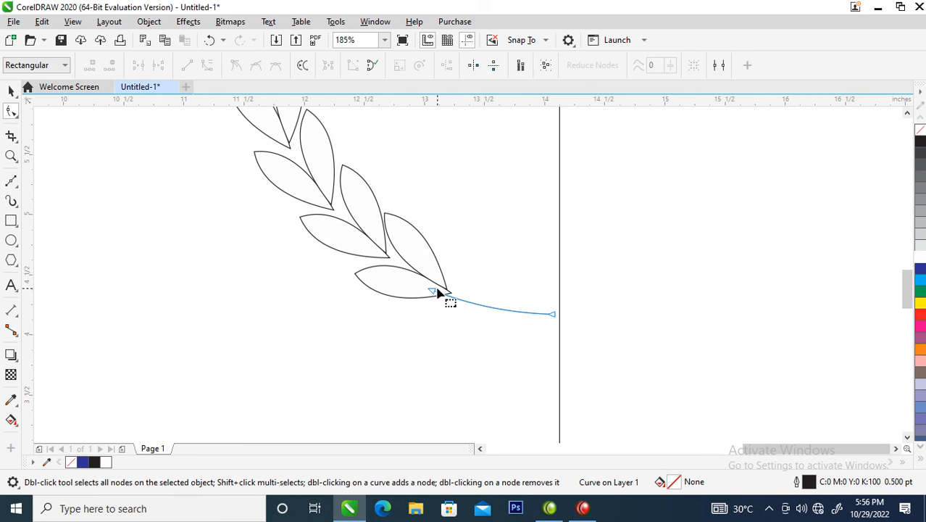
{"action": "left_click_drag", "start_coordinate": [436, 292], "coordinate": [431, 286]}
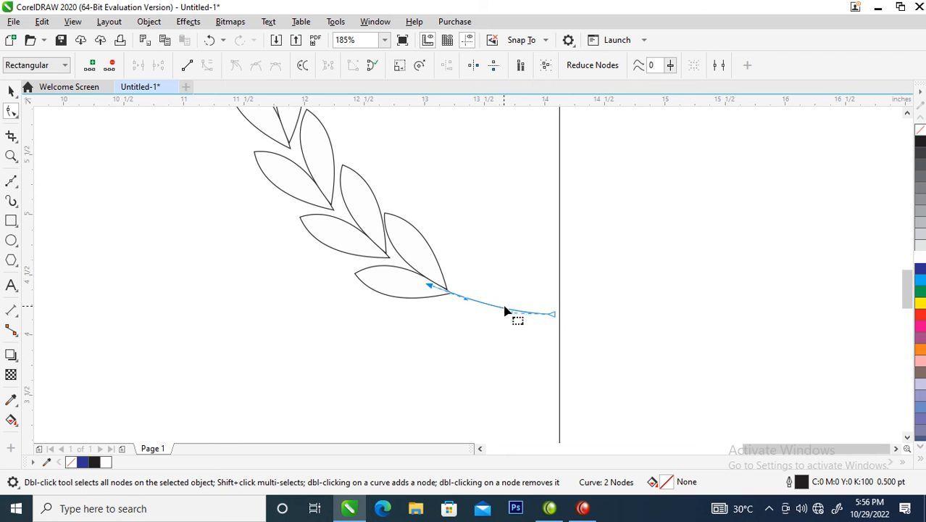
{"action": "left_click", "coordinate": [11, 89]}
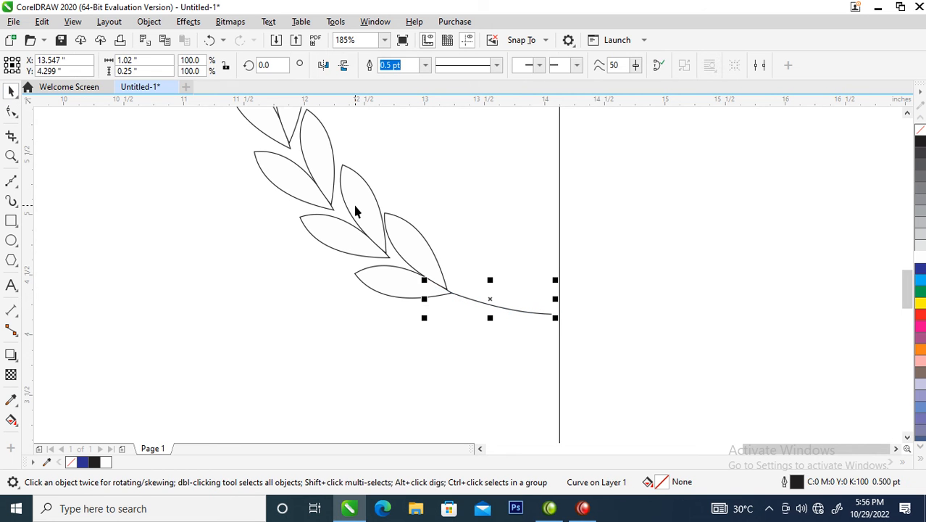
Step: Set the stem arc's outline width to 7 pt and convert the outline to an object
{"action": "key", "text": "F12"}
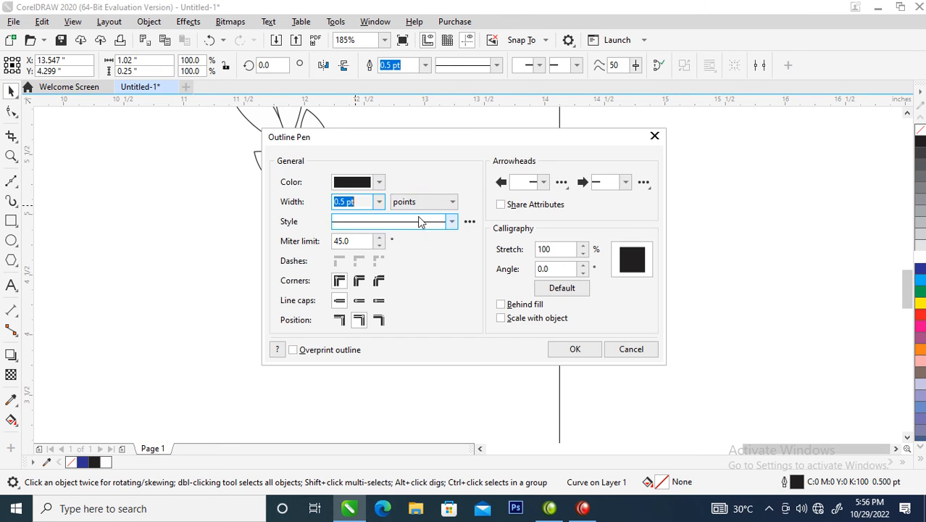
{"action": "type", "text": "7"}
{"action": "key", "text": "Return"}
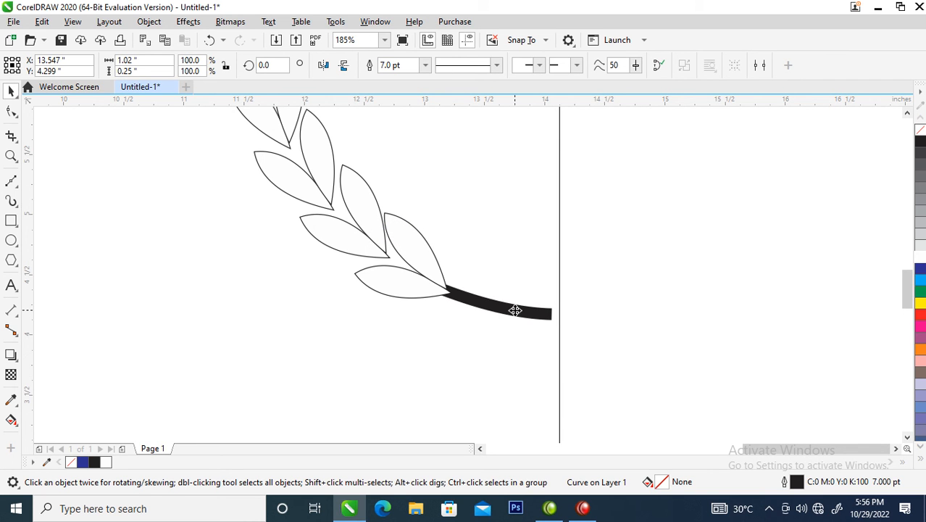
{"action": "left_click", "coordinate": [149, 21]}
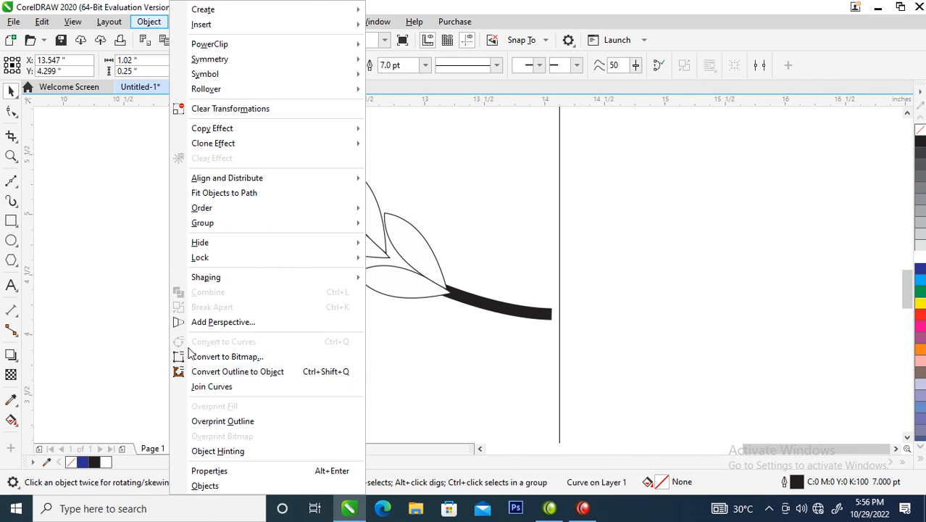
{"action": "left_click", "coordinate": [245, 374]}
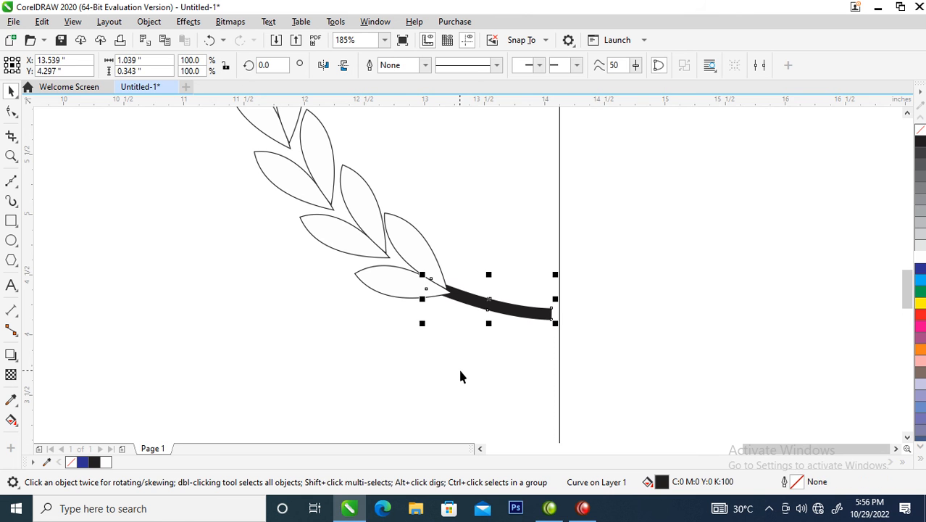
Step: Delete the vertical guide line beside the half wreath
{"action": "scroll", "coordinate": [441, 265], "scroll_direction": "down", "scroll_amount": 3}
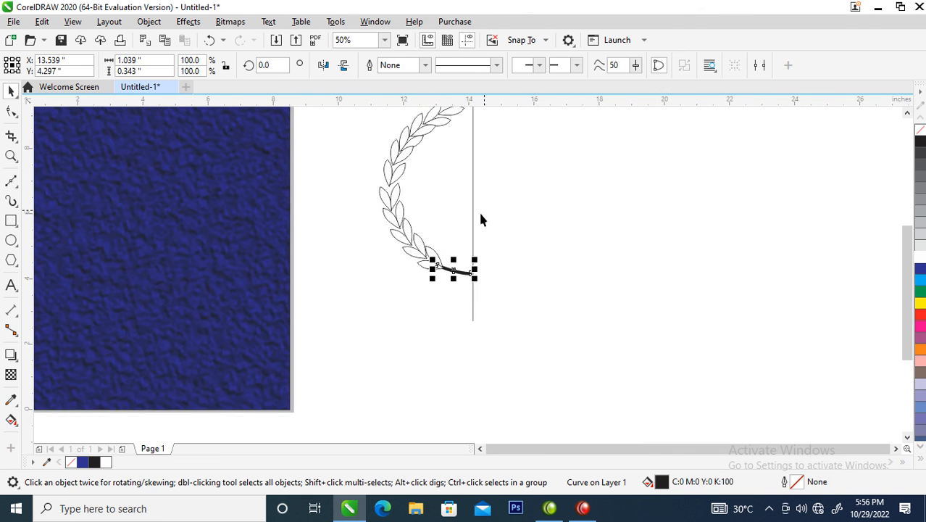
{"action": "left_click", "coordinate": [473, 167]}
{"action": "key", "text": "Delete"}
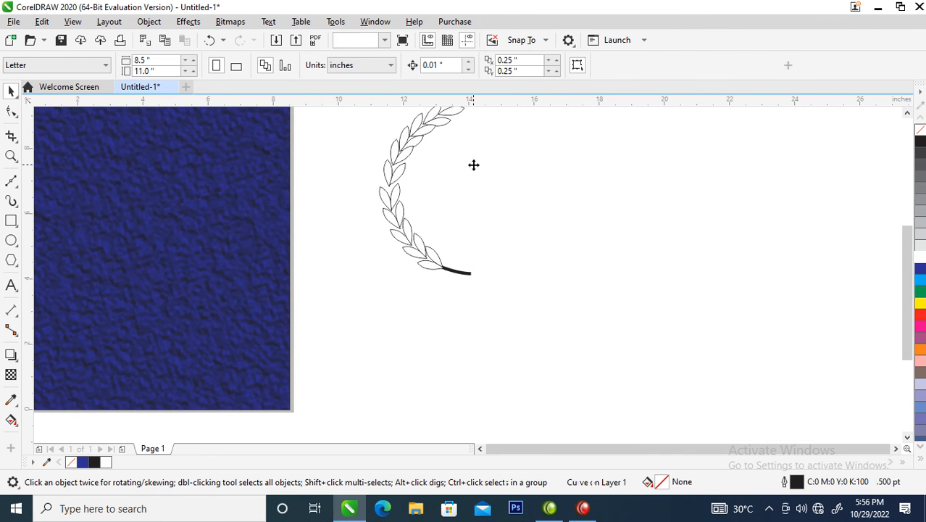
Step: Fill all leaves and the stem of the half wreath with black and remove their outlines
{"action": "left_click_drag", "start_coordinate": [310, 345], "coordinate": [536, 104]}
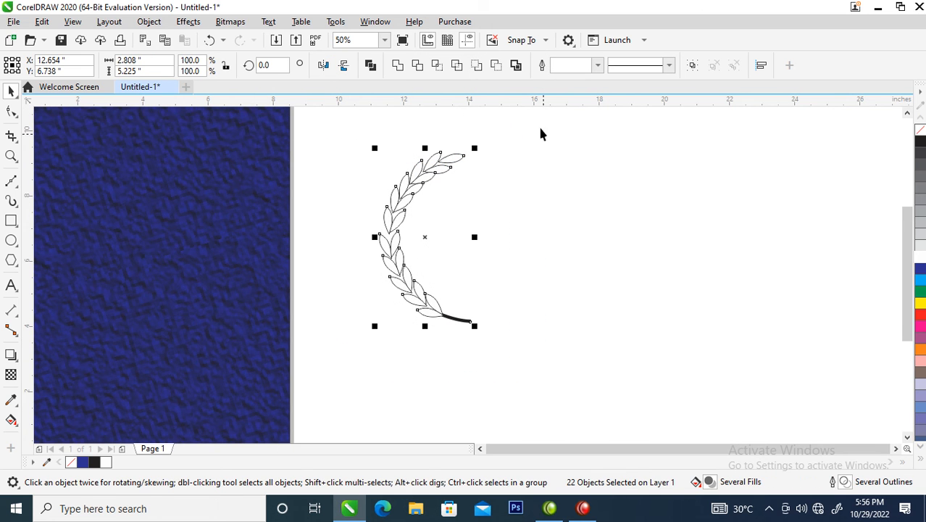
{"action": "left_click", "coordinate": [921, 142]}
{"action": "right_click", "coordinate": [920, 129]}
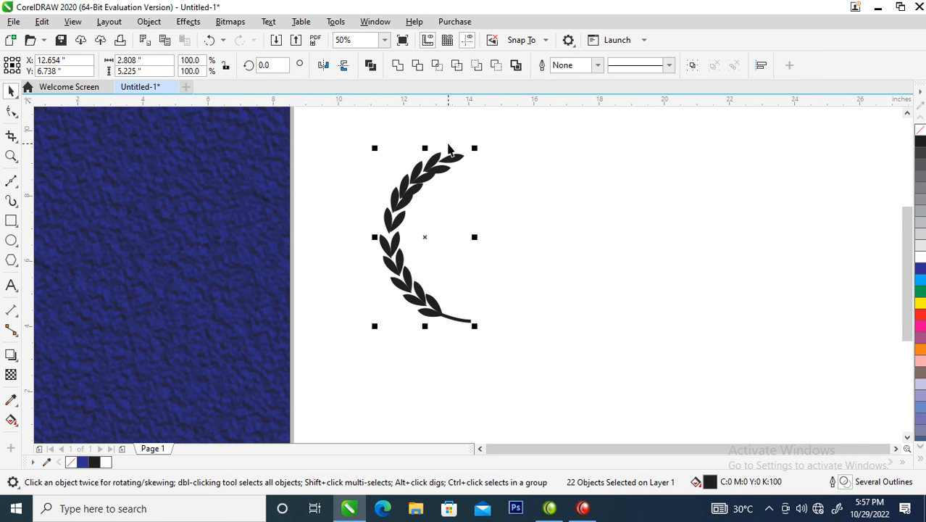
Step: Shift the two neighbouring leaf pairs above the middle of the left arc slightly downward to even out the spacing
{"action": "key", "text": "z"}
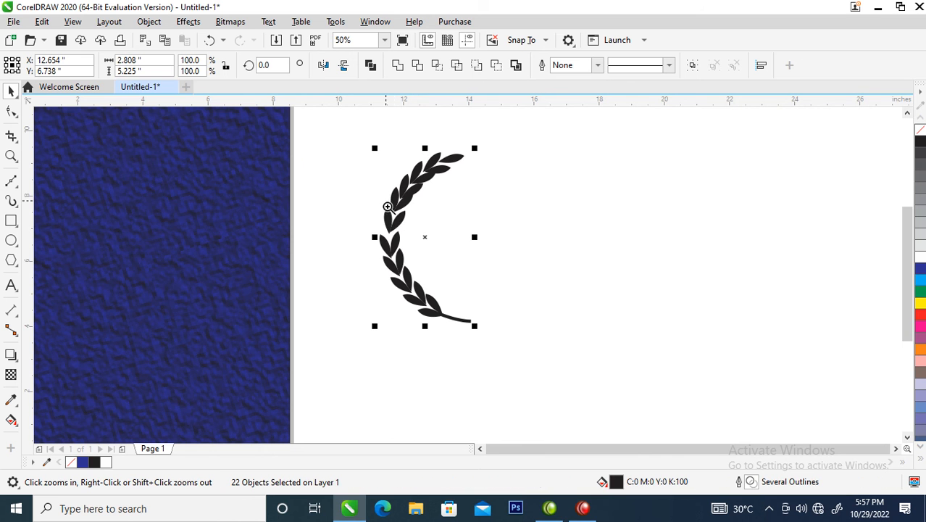
{"action": "left_click_drag", "start_coordinate": [337, 122], "coordinate": [543, 335]}
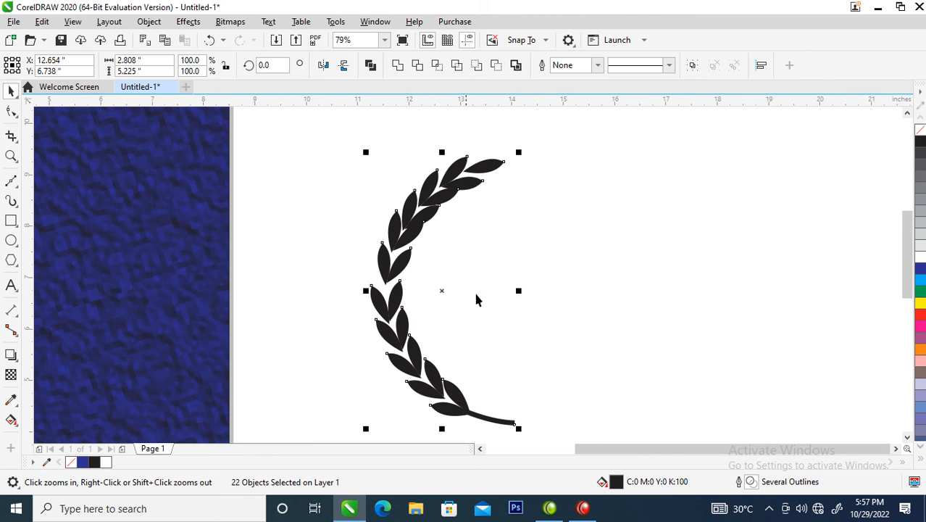
{"action": "left_click", "coordinate": [447, 252]}
{"action": "left_click", "coordinate": [411, 235]}
{"action": "left_click", "coordinate": [394, 270]}
{"action": "left_click", "coordinate": [382, 263], "text": "shift"}
{"action": "left_click_drag", "start_coordinate": [386, 265], "coordinate": [419, 217]}
{"action": "left_click", "coordinate": [405, 250]}
{"action": "left_click", "coordinate": [404, 248], "text": "shift"}
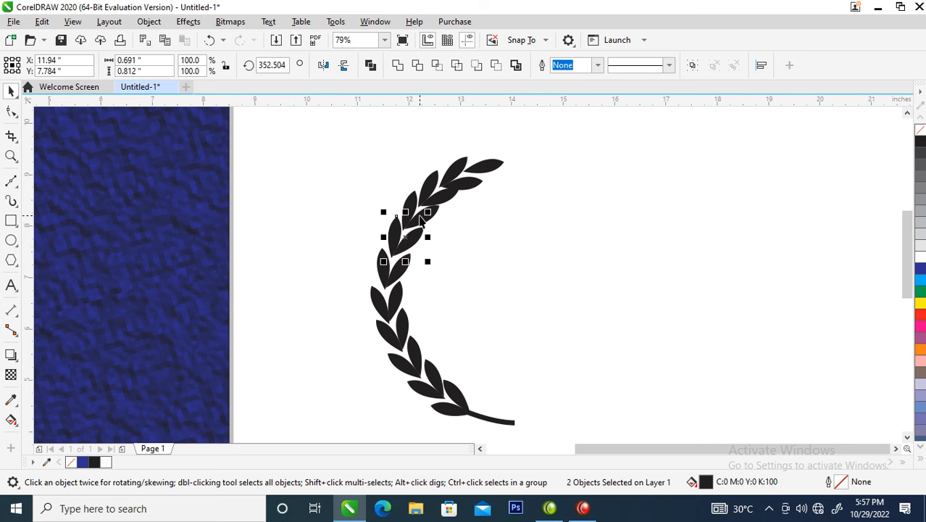
Step: Group the half wreath's leaves and stem, and mirror a copy horizontally to the right to complete the wreath
{"action": "left_click_drag", "start_coordinate": [610, 140], "coordinate": [316, 407]}
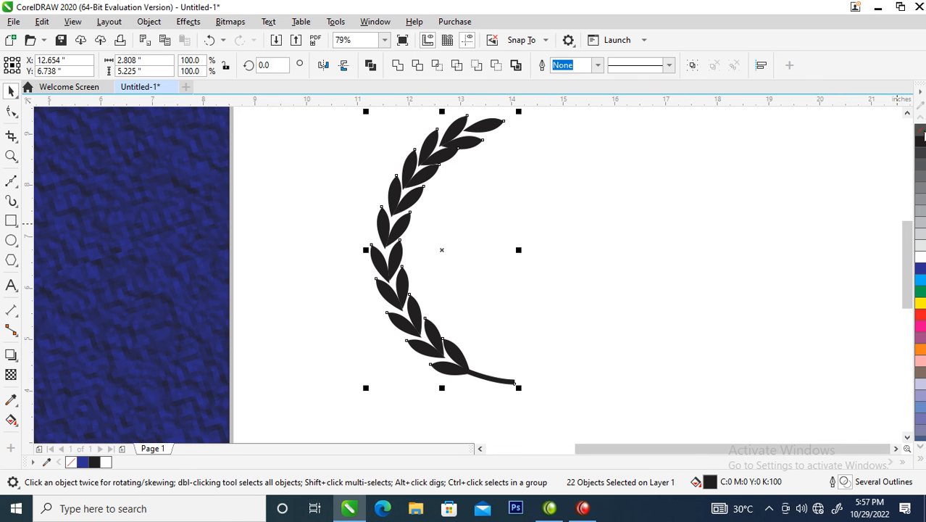
{"action": "key", "text": "ctrl+g"}
{"action": "left_click_drag", "start_coordinate": [366, 250], "coordinate": [663, 267]}
{"action": "scroll", "coordinate": [662, 266], "scroll_direction": "down", "scroll_amount": 2}
{"action": "key", "text": "z"}
{"action": "left_click_drag", "start_coordinate": [384, 186], "coordinate": [755, 342]}
Step: Group the two wreath halves and move the wreath onto the blue page, centred horizontally
{"action": "left_click_drag", "start_coordinate": [738, 181], "coordinate": [464, 382]}
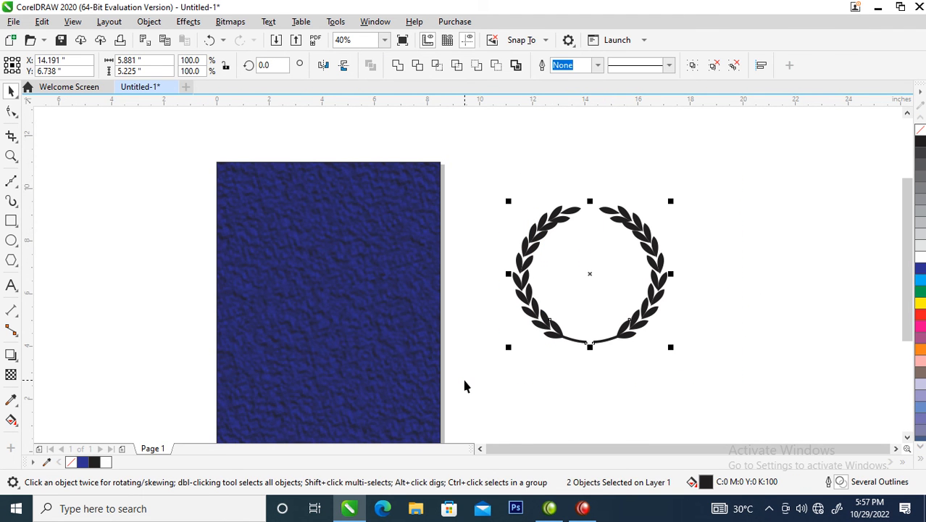
{"action": "key", "text": "ctrl+g"}
{"action": "left_click", "coordinate": [594, 283]}
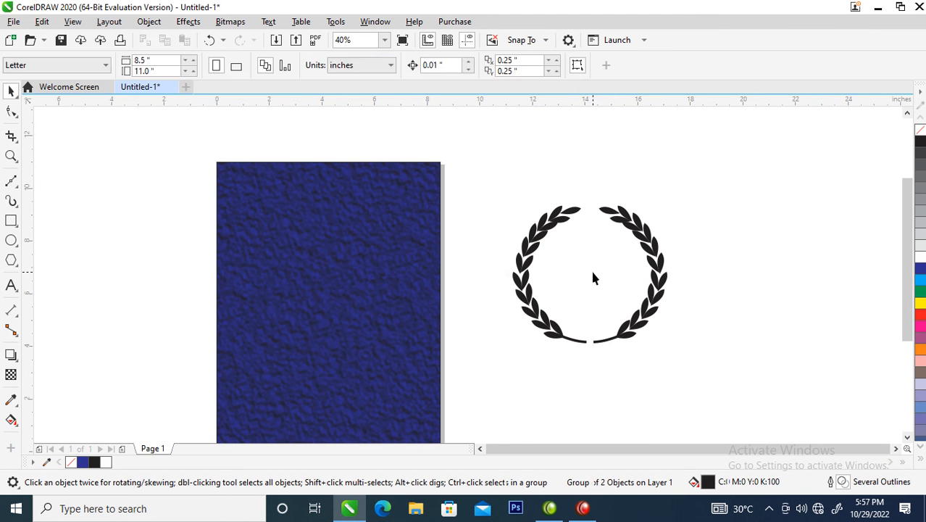
{"action": "left_click_drag", "start_coordinate": [639, 246], "coordinate": [380, 284]}
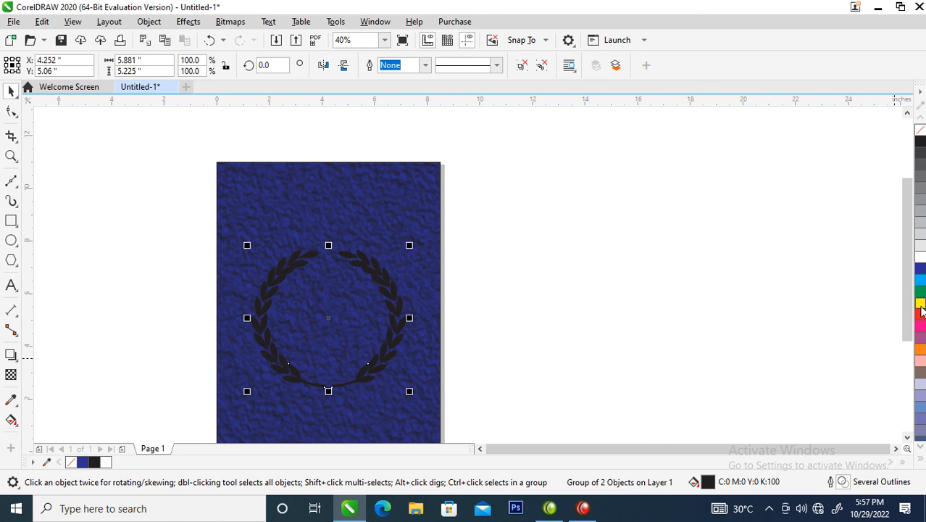
Step: Fill the wreath with white
{"action": "left_click", "coordinate": [920, 259]}
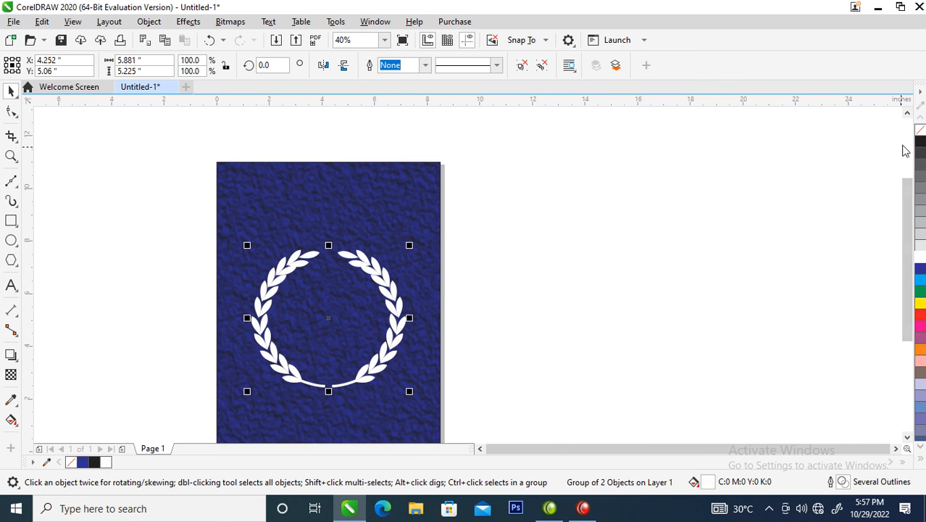
{"action": "key", "text": "z"}
{"action": "left_click_drag", "start_coordinate": [170, 202], "coordinate": [438, 405]}
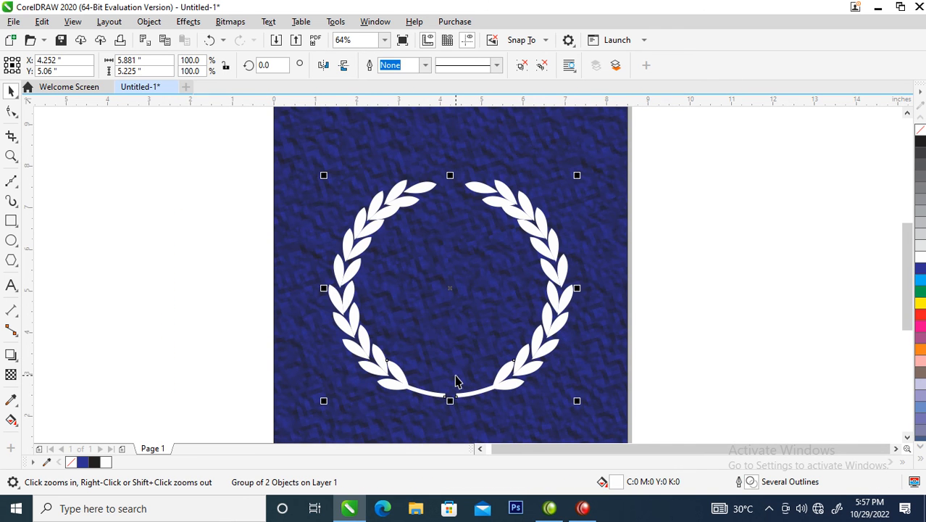
Step: Add the text 60 in Arial inside the wreath and enlarge it to about 271 pt
{"action": "key", "text": "F8"}
{"action": "left_click", "coordinate": [453, 283]}
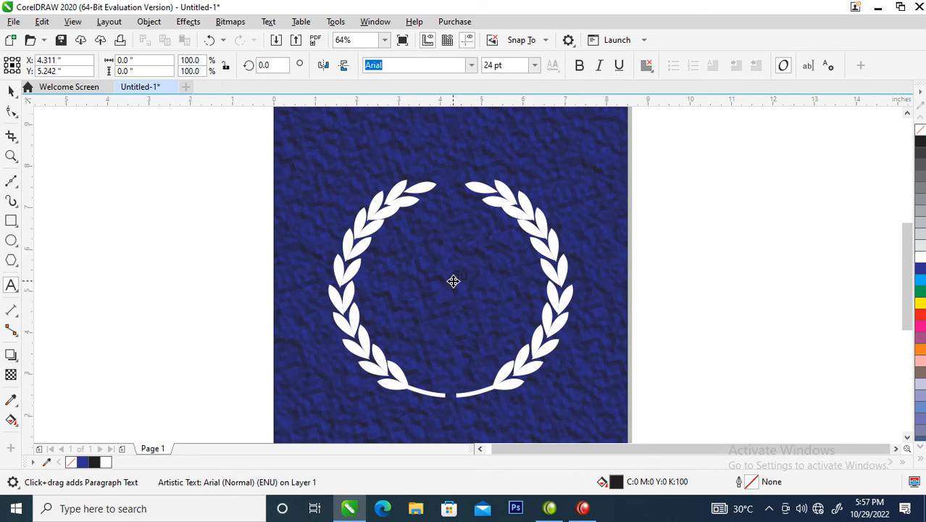
{"action": "key", "text": "ctrl+space"}
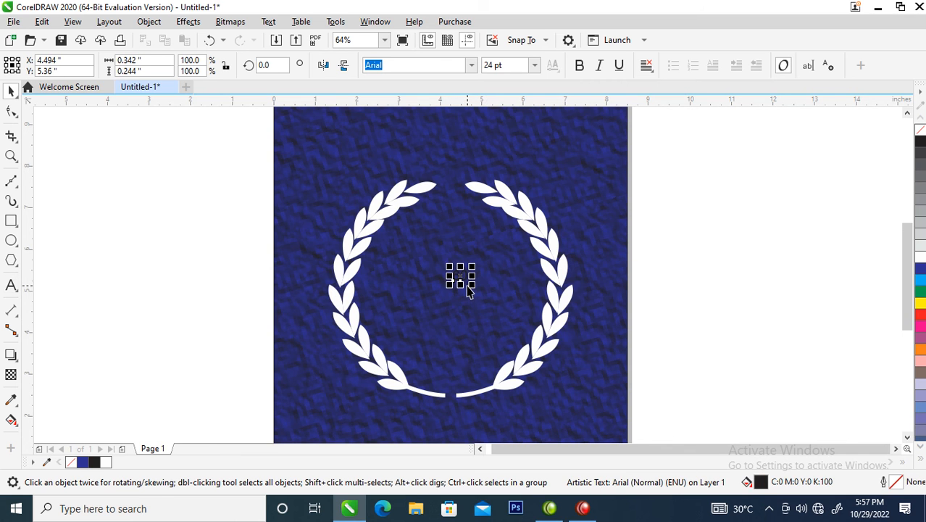
{"action": "left_click_drag", "start_coordinate": [470, 284], "coordinate": [550, 341]}
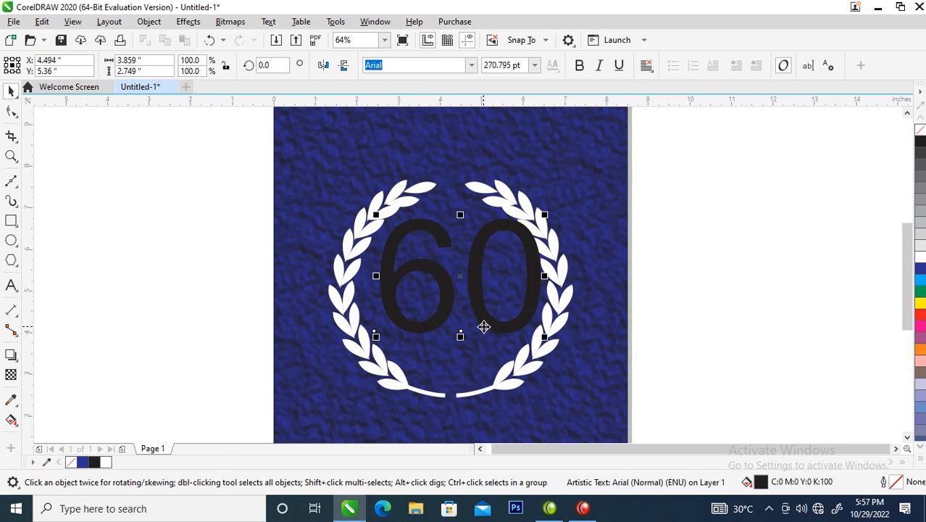
Step: Add YEAR as a second line beneath 60 in the same text object
{"action": "key", "text": "F8"}
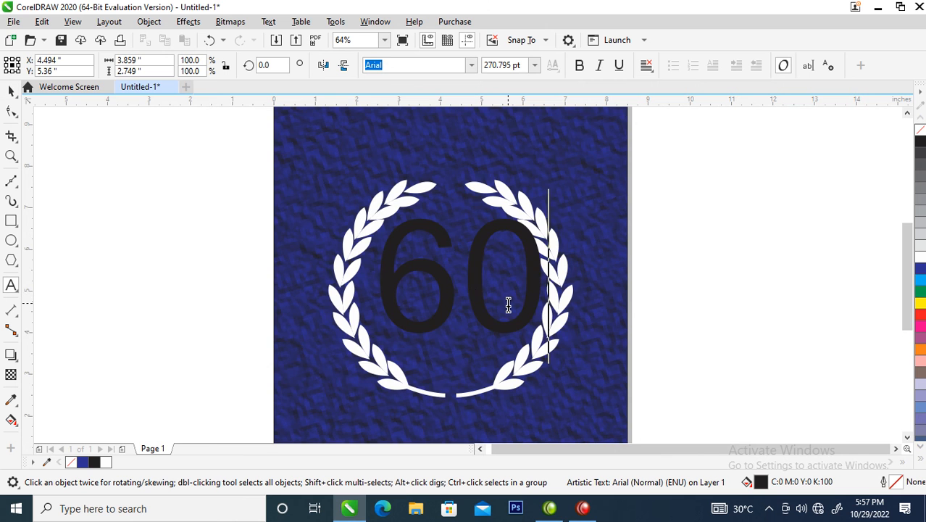
{"action": "scroll", "coordinate": [508, 305], "scroll_direction": "down", "scroll_amount": 3}
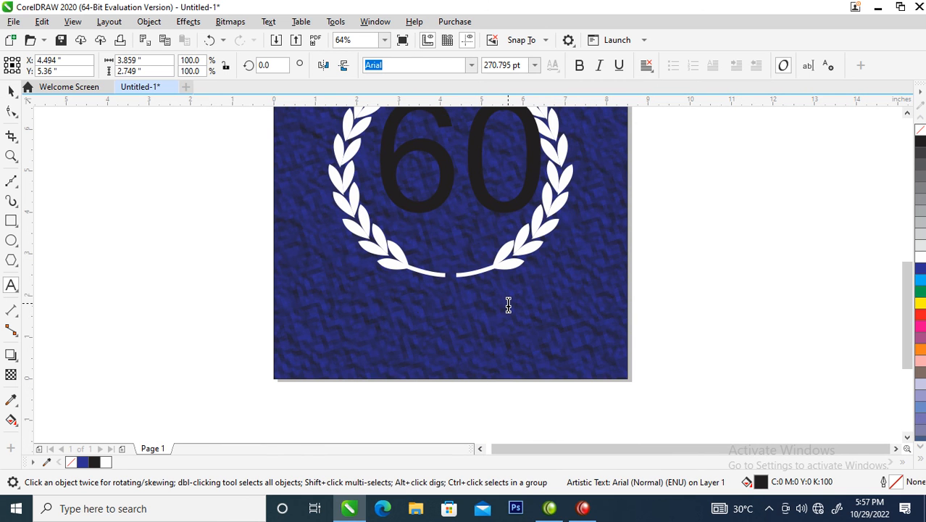
{"action": "type", "text": "YEAR"}
{"action": "key", "text": "ctrl+space"}
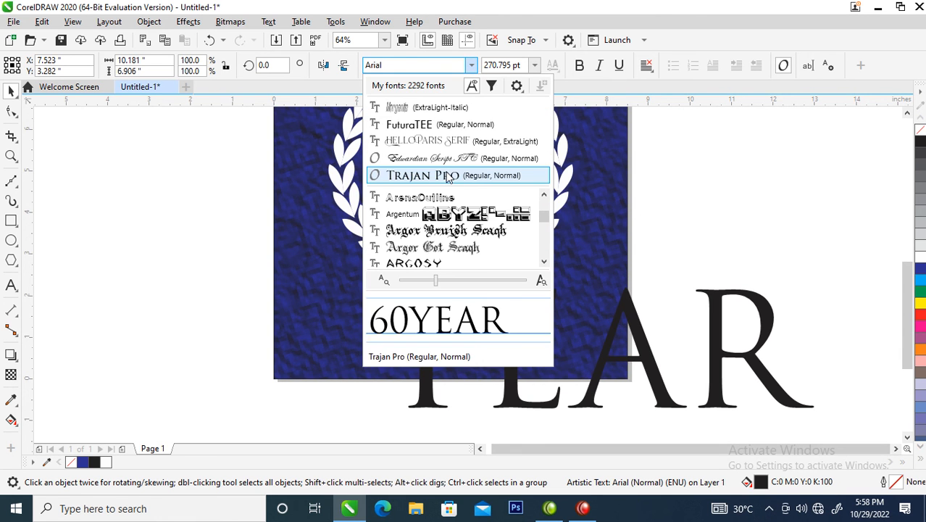
Step: Format the two-line text in Trajan Pro with a white fill and scale it down to about 158 pt
{"action": "left_click", "coordinate": [448, 178]}
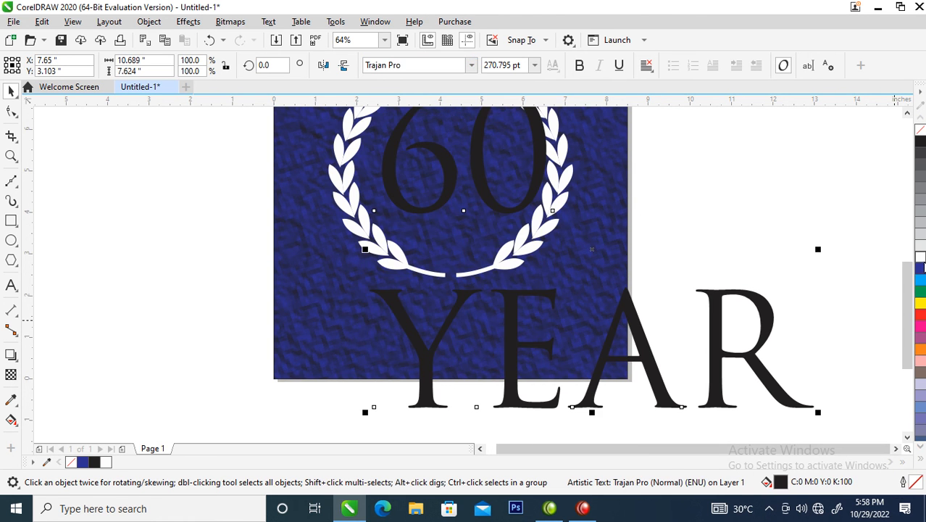
{"action": "left_click", "coordinate": [920, 259]}
{"action": "left_click_drag", "start_coordinate": [818, 415], "coordinate": [773, 355]}
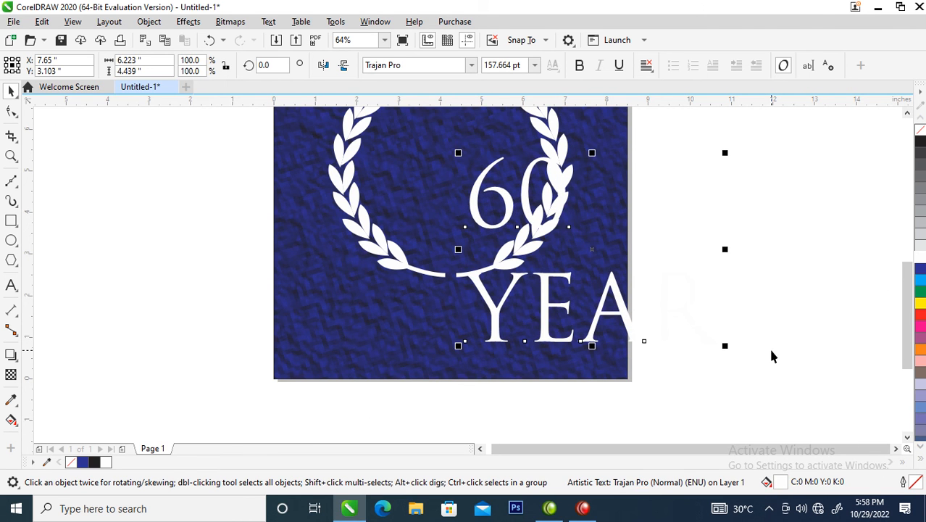
Step: Break the text apart into separate lines, and fit 60 inside the wreath at about 244.5 pt
{"action": "key", "text": "ctrl+k"}
{"action": "scroll", "coordinate": [564, 306], "scroll_direction": "down", "scroll_amount": 1}
{"action": "key", "text": "F2"}
{"action": "left_click_drag", "start_coordinate": [366, 151], "coordinate": [736, 374]}
{"action": "left_click_drag", "start_coordinate": [470, 263], "coordinate": [414, 236]}
{"action": "left_click_drag", "start_coordinate": [446, 268], "coordinate": [467, 265]}
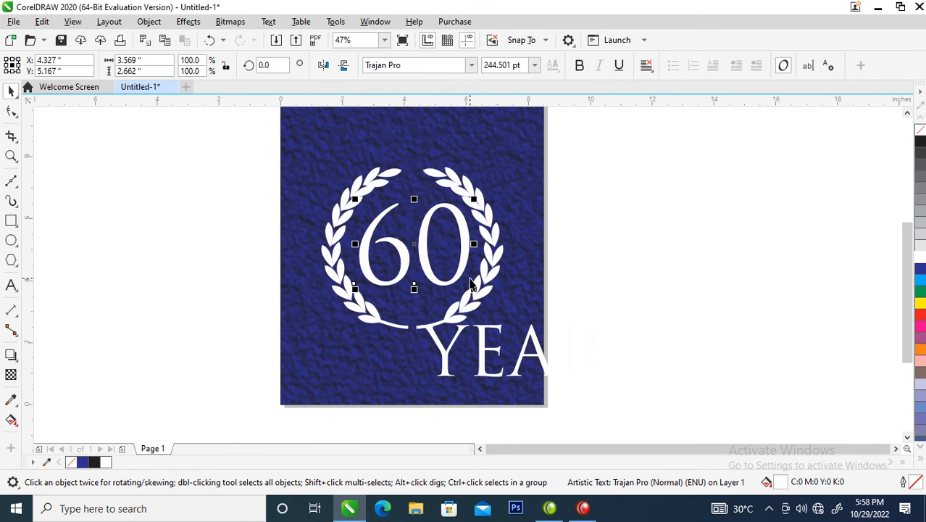
Step: Break 60 into separate digits and delete the 0
{"action": "key", "text": "ctrl+k"}
{"action": "left_click", "coordinate": [466, 236]}
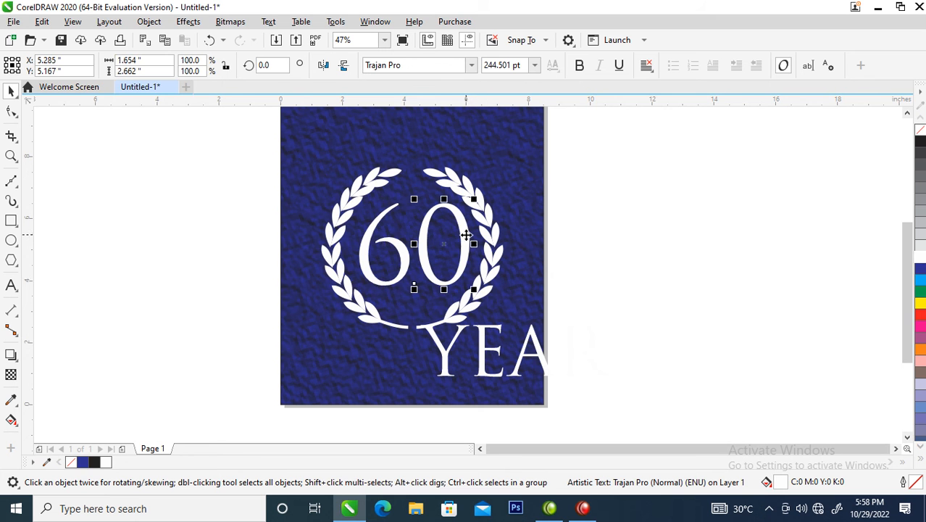
{"action": "key", "text": "Delete"}
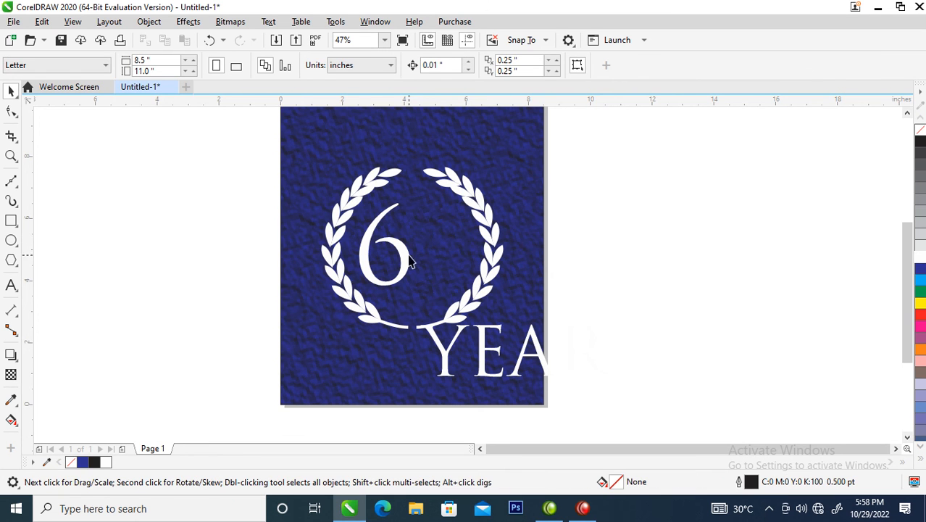
Step: Draw a circle about 2.09 inches across, overlapping the right side of the 6, and give it a white outline
{"action": "key", "text": "z"}
{"action": "left_click_drag", "start_coordinate": [300, 170], "coordinate": [523, 335]}
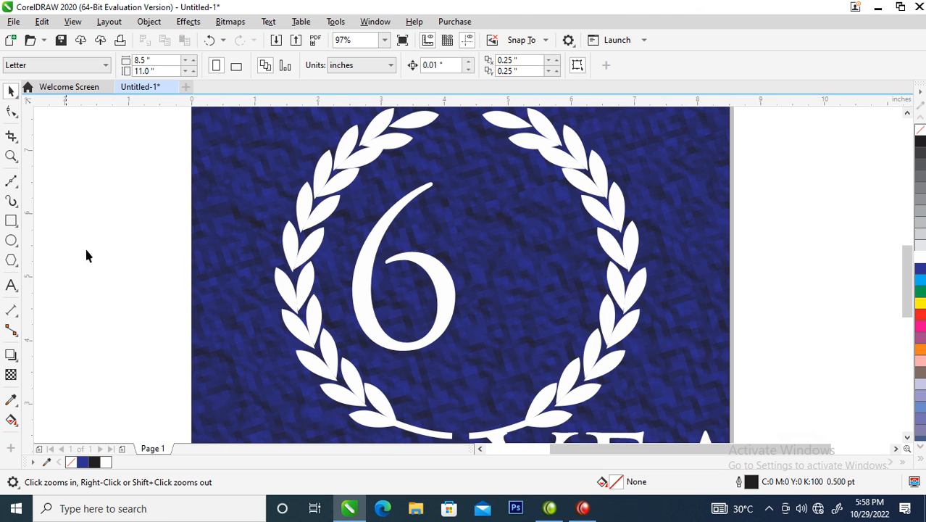
{"action": "left_click", "coordinate": [10, 240]}
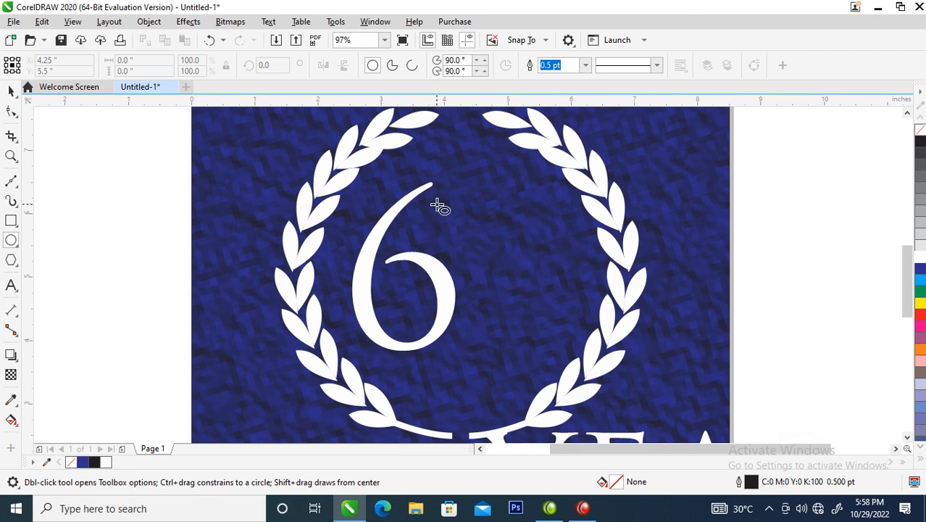
{"action": "left_click_drag", "start_coordinate": [431, 200], "coordinate": [564, 327]}
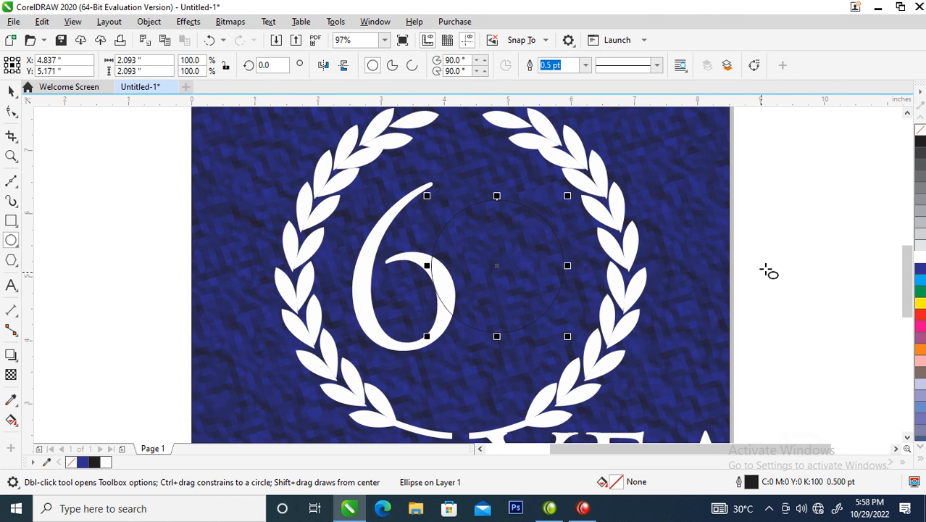
{"action": "right_click", "coordinate": [921, 264]}
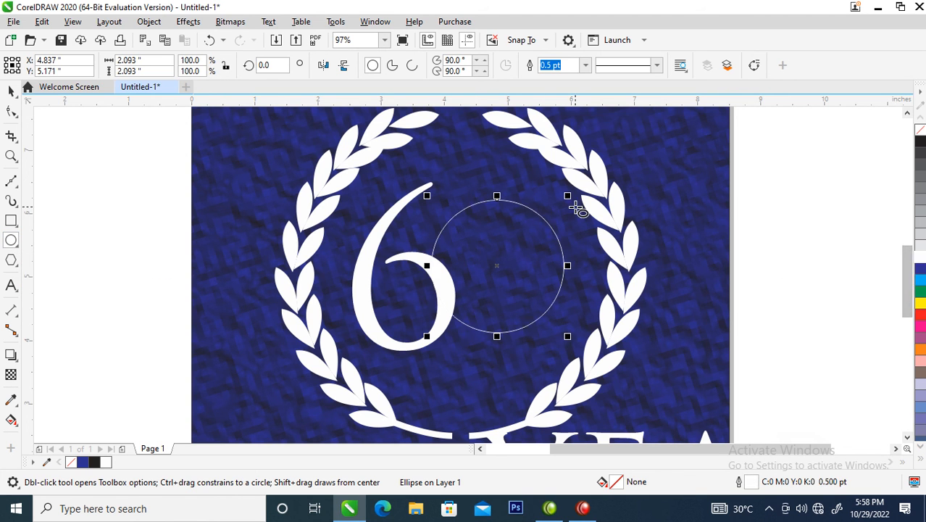
Step: Make a smaller concentric copy of the circle and narrow it to an ellipse about 1.64 by 1.92 inches
{"action": "key", "text": "space"}
{"action": "left_click_drag", "start_coordinate": [566, 196], "coordinate": [562, 201]}
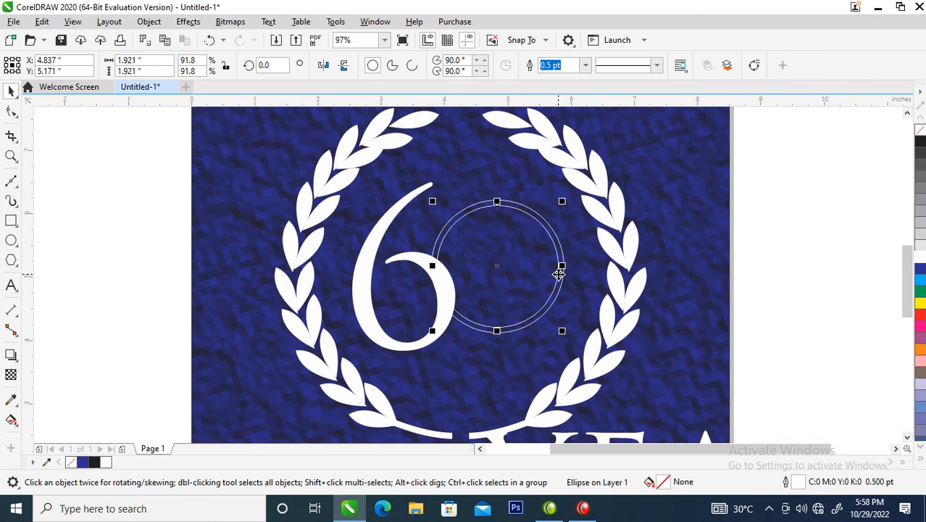
{"action": "left_click_drag", "start_coordinate": [564, 267], "coordinate": [553, 265]}
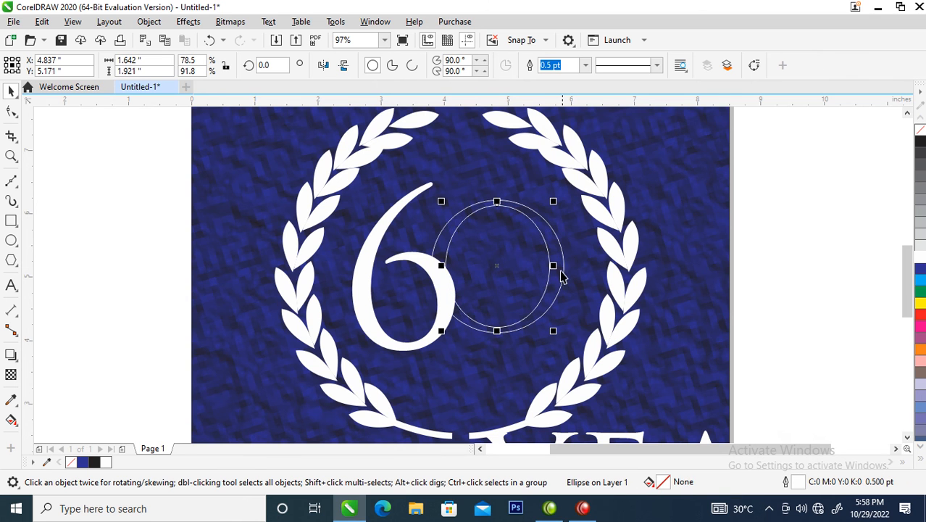
Step: Combine the circle and inner ellipse into one curve and fill it with white to form the 0
{"action": "left_click", "coordinate": [546, 227], "text": "shift"}
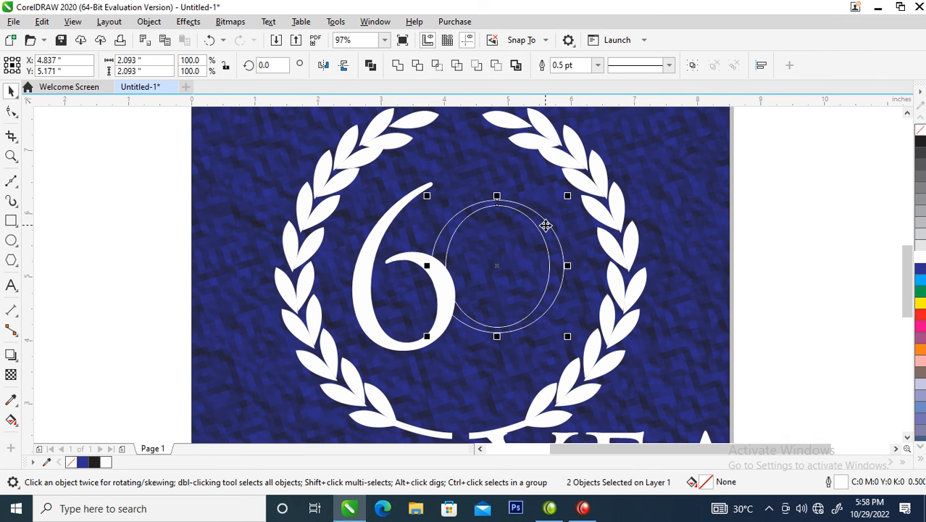
{"action": "key", "text": "ctrl+l"}
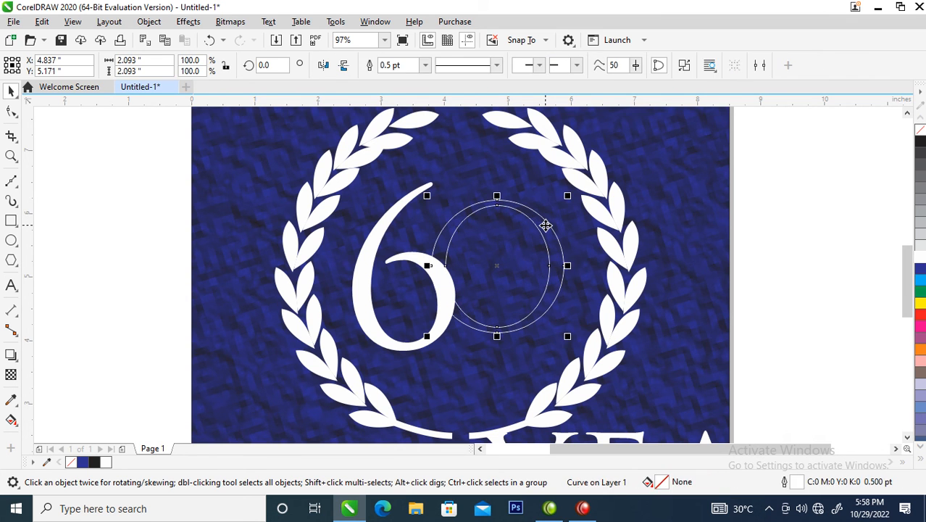
{"action": "left_click", "coordinate": [921, 258]}
{"action": "scroll", "coordinate": [538, 302], "scroll_direction": "down", "scroll_amount": 4}
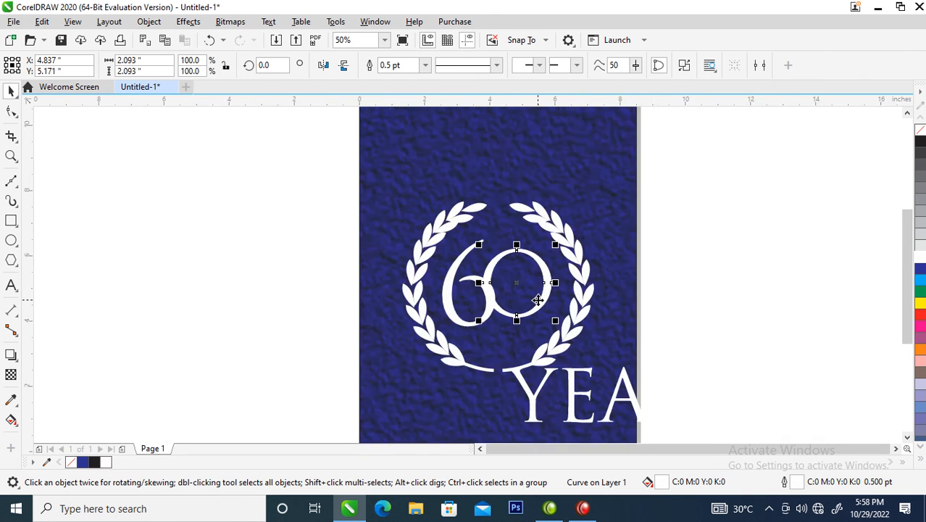
Step: Move YEAR into the wreath below the 60 and shrink it to about 52 pt
{"action": "key", "text": "z"}
{"action": "scroll", "coordinate": [674, 397], "scroll_direction": "up", "scroll_amount": 1}
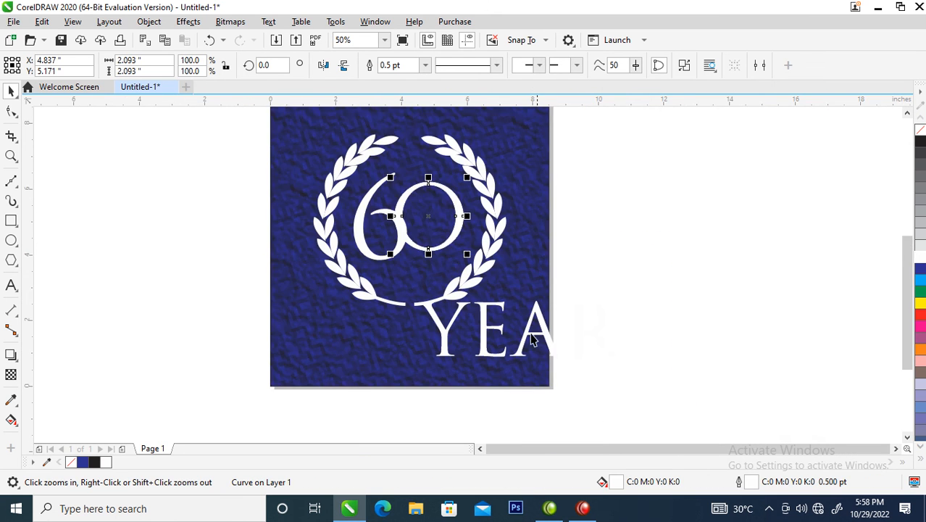
{"action": "left_click_drag", "start_coordinate": [545, 340], "coordinate": [468, 286]}
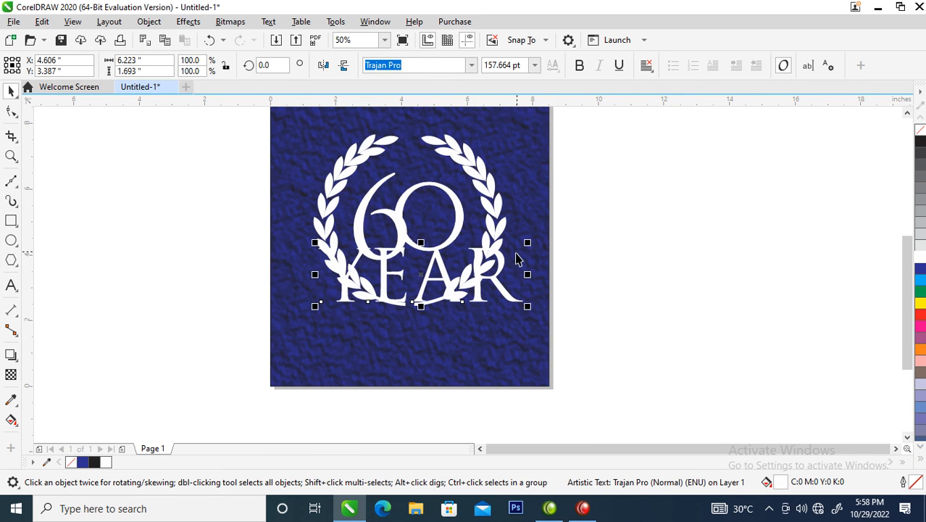
{"action": "left_click_drag", "start_coordinate": [531, 242], "coordinate": [463, 241]}
Step: Change YEAR to YEARS and centre the word beneath the 60
{"action": "key", "text": "F7"}
{"action": "key", "text": "F8"}
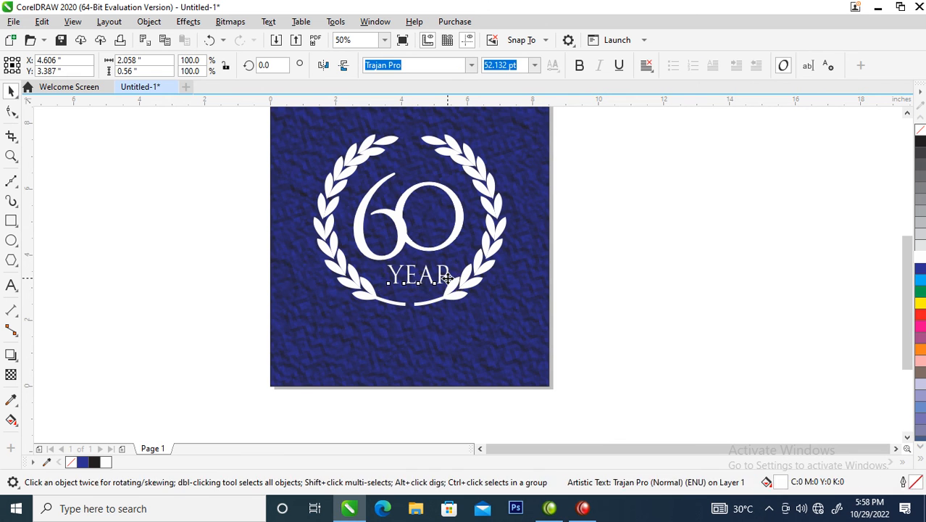
{"action": "type", "text": "S"}
{"action": "key", "text": "ctrl+space"}
{"action": "left_click_drag", "start_coordinate": [440, 279], "coordinate": [419, 275]}
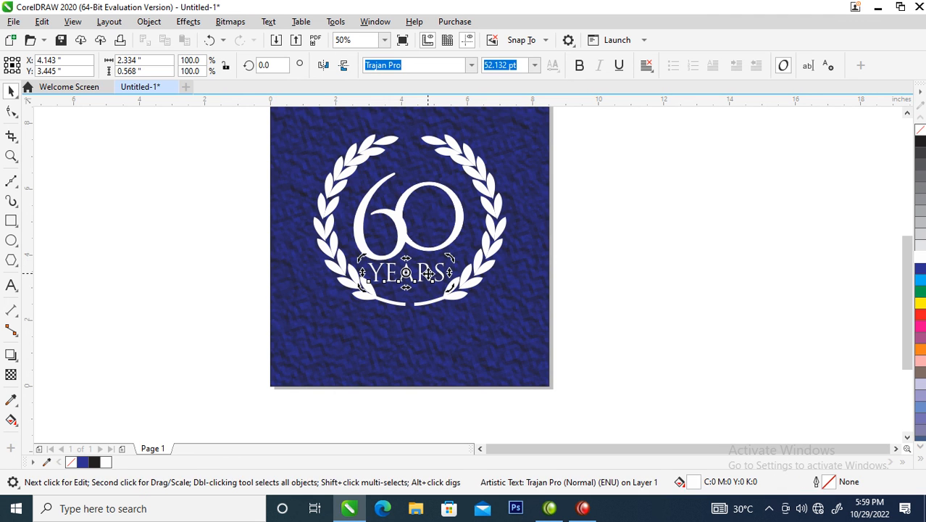
Step: Duplicate YEARS below the wreath, change the copy to ANNIVERSARY and centre it under the wreath
{"action": "left_click", "coordinate": [428, 274]}
{"action": "left_click_drag", "start_coordinate": [428, 340], "coordinate": [426, 336]}
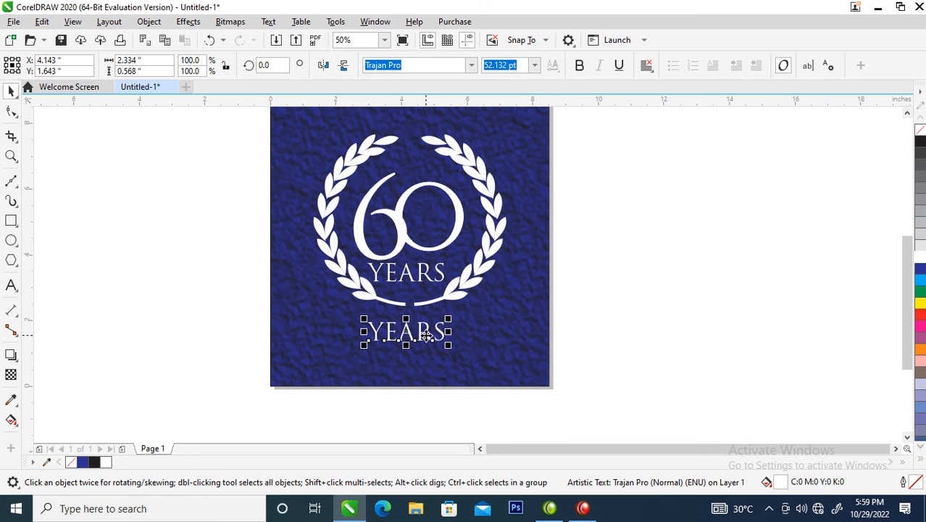
{"action": "double_click", "coordinate": [426, 335]}
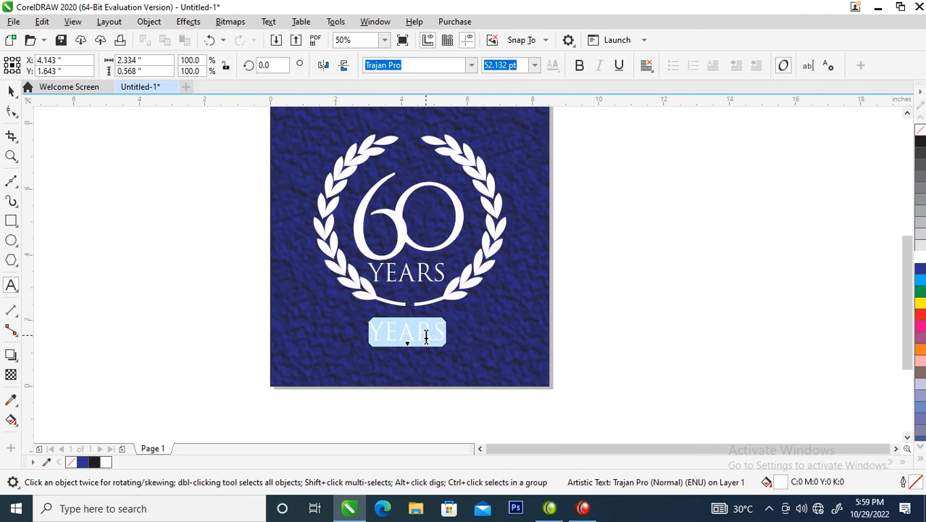
{"action": "type", "text": "ANNIVERSARY"}
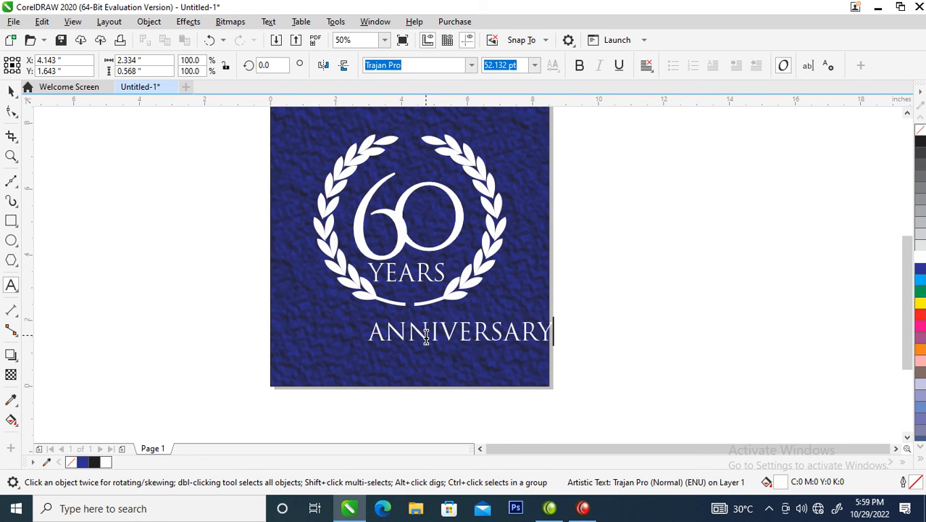
{"action": "key", "text": "ctrl+space"}
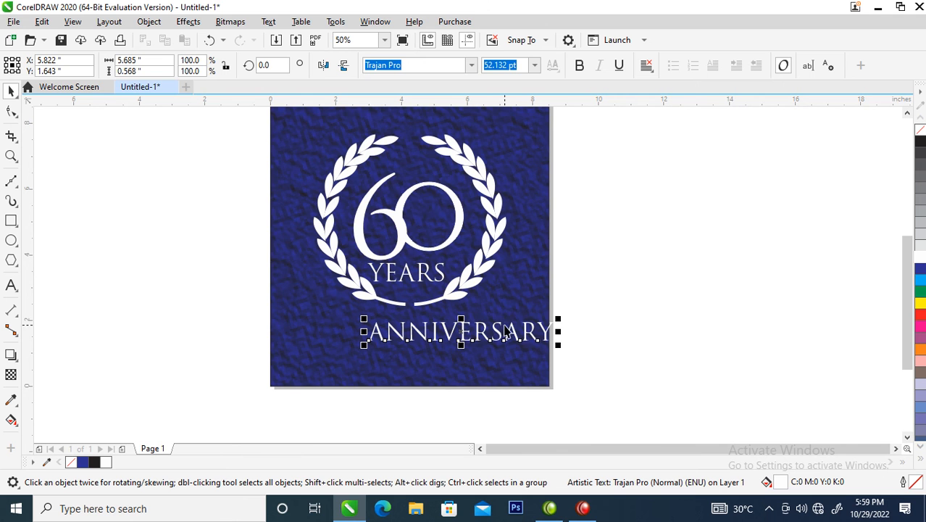
{"action": "left_click_drag", "start_coordinate": [503, 335], "coordinate": [450, 332]}
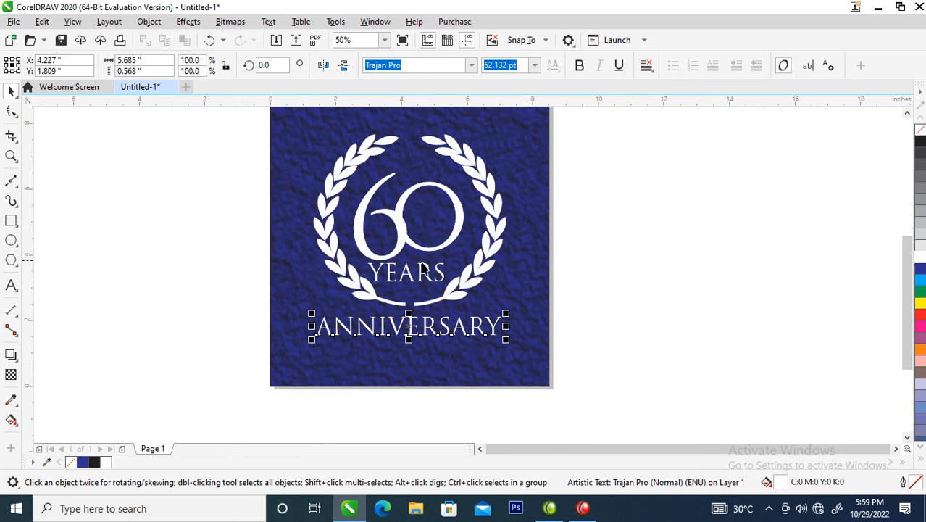
Step: Give the 6, the 0 and YEARS a cyan fill and outline (C:100 M:0 Y:0 K:0)
{"action": "left_click", "coordinate": [486, 293]}
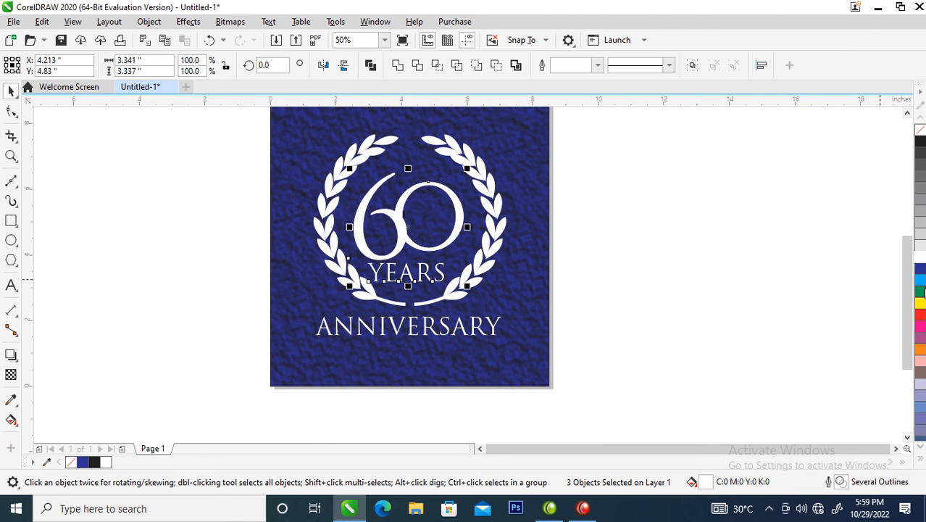
{"action": "left_click", "coordinate": [920, 284]}
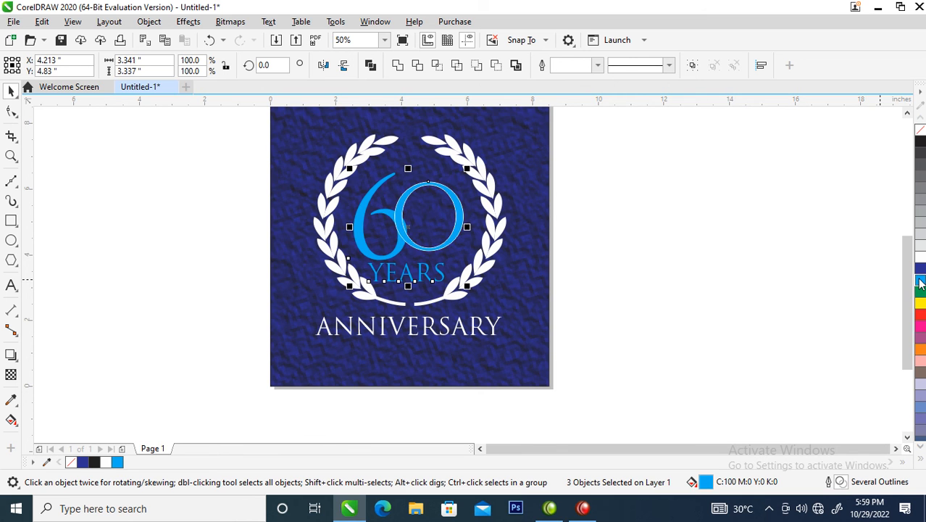
{"action": "right_click", "coordinate": [920, 284]}
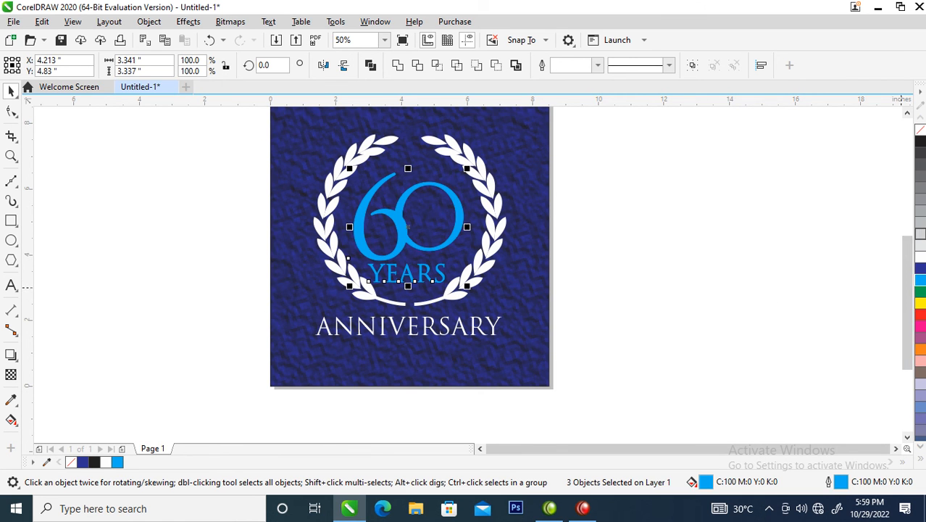
Step: Lighten the cyan fill of the 60 and YEARS to C:53 M:0 Y:0 K:0 by mixing in white
{"action": "left_click", "coordinate": [922, 258], "text": "ctrl"}
{"action": "left_click", "coordinate": [923, 258], "text": "ctrl"}
{"action": "left_click", "coordinate": [922, 258], "text": "ctrl"}
{"action": "left_click", "coordinate": [923, 257], "text": "ctrl"}
{"action": "left_click", "coordinate": [923, 258], "text": "ctrl"}
{"action": "left_click", "coordinate": [922, 258], "text": "ctrl"}
{"action": "left_click", "coordinate": [922, 258], "text": "ctrl"}
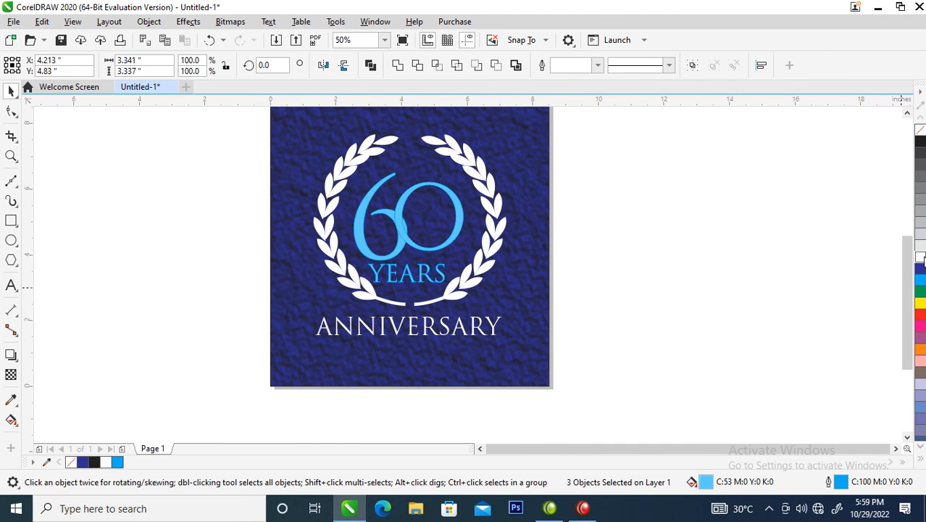
Step: Remove the outline from the 6, the 0 and YEARS, and move them up slightly inside the wreath
{"action": "right_click", "coordinate": [919, 129]}
{"action": "scroll", "coordinate": [579, 210], "scroll_direction": "down", "scroll_amount": 1}
{"action": "key", "text": "z"}
{"action": "left_click_drag", "start_coordinate": [315, 131], "coordinate": [597, 269]}
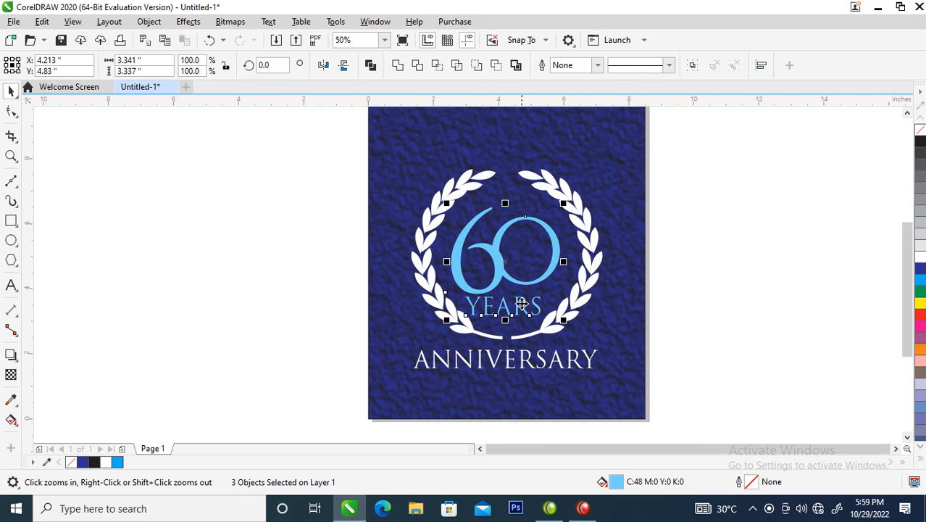
{"action": "key", "text": "space"}
{"action": "left_click_drag", "start_coordinate": [501, 270], "coordinate": [501, 259]}
Step: Reduce the size of YEARS and widen its letter spacing beneath the 60
{"action": "left_click", "coordinate": [750, 300]}
{"action": "left_click", "coordinate": [521, 300]}
{"action": "mouse_move", "coordinate": [546, 281]}
{"action": "left_mouse_down"}
{"action": "mouse_move", "coordinate": [530, 281]}
{"action": "mouse_move", "coordinate": [542, 311]}
{"action": "mouse_move", "coordinate": [563, 310]}
{"action": "mouse_move", "coordinate": [550, 297]}
{"action": "left_mouse_up"}
{"action": "left_click", "coordinate": [11, 111]}
{"action": "key", "text": "space"}
Step: Group the laurel wreath with the 6, the 0 and YEARS, leaving ANNIVERSARY out of the group
{"action": "mouse_move", "coordinate": [720, 137]}
{"action": "left_mouse_down"}
{"action": "mouse_move", "coordinate": [600, 249]}
{"action": "mouse_move", "coordinate": [377, 369]}
{"action": "left_mouse_up"}
{"action": "key", "text": "ctrl+g"}
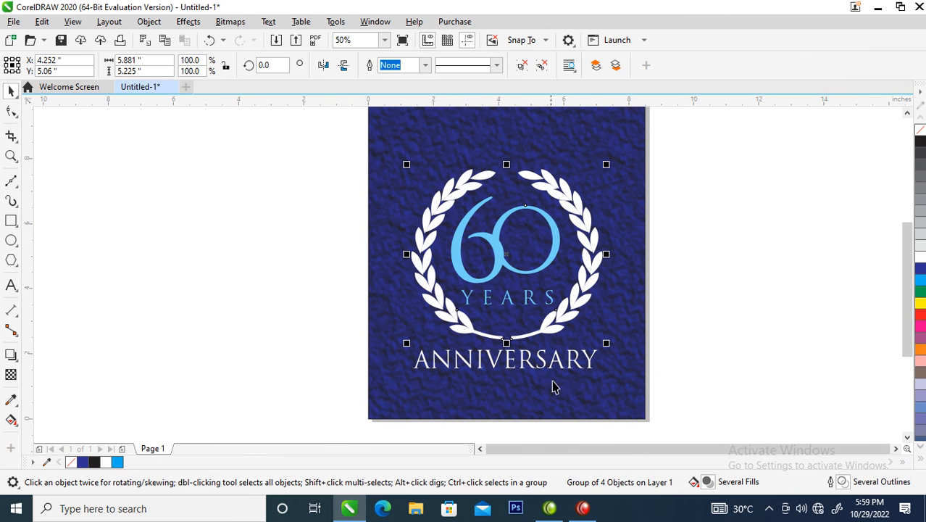
{"action": "left_click", "coordinate": [569, 362], "text": "shift"}
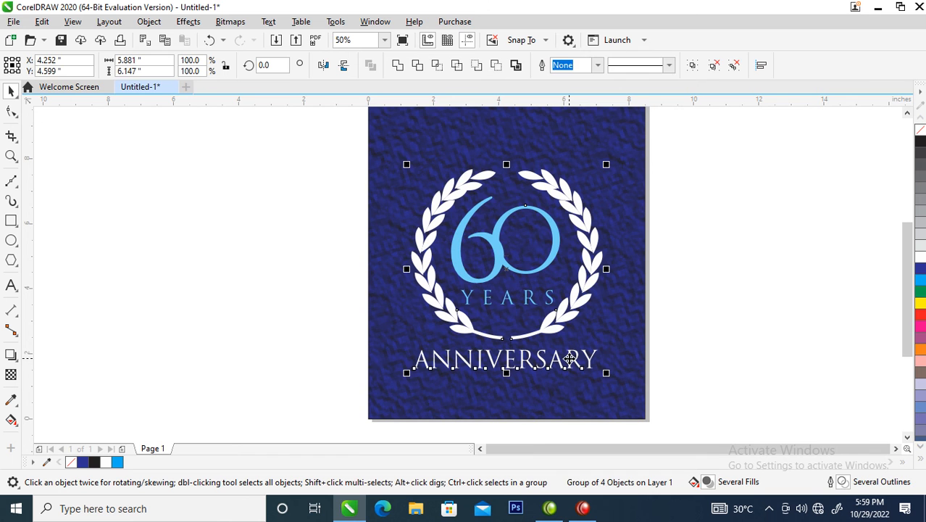
{"action": "left_click", "coordinate": [707, 358]}
Step: Shrink ANNIVERSARY to 40.819 pt and widen its letter spacing to a word width of about 6.6 inches
{"action": "left_click", "coordinate": [592, 355]}
{"action": "left_click_drag", "start_coordinate": [602, 347], "coordinate": [562, 345]}
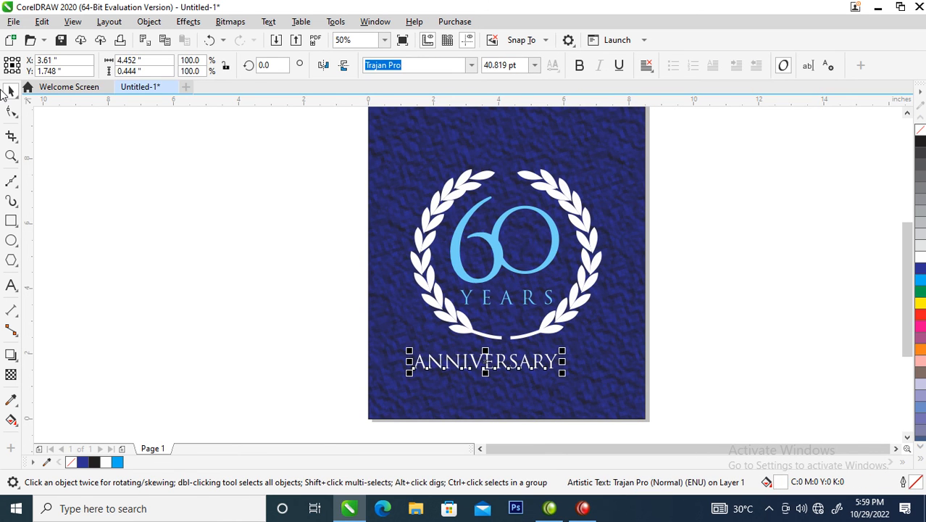
{"action": "left_click", "coordinate": [10, 111]}
{"action": "left_click_drag", "start_coordinate": [564, 374], "coordinate": [635, 374]}
{"action": "key", "text": "space"}
Step: Scale the wreath group down to about 4.64 by 4.12 inches and move ANNIVERSARY up, centred beneath it
{"action": "left_click_drag", "start_coordinate": [683, 145], "coordinate": [365, 380]}
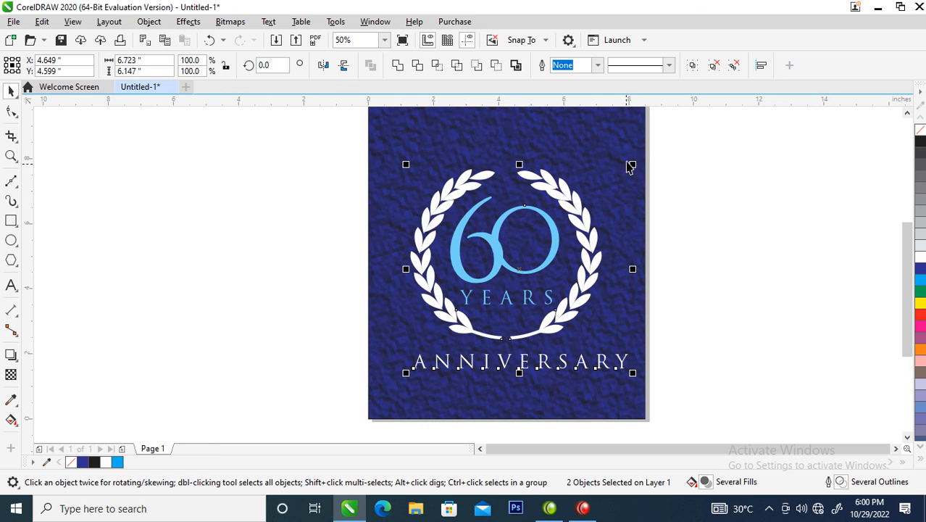
{"action": "left_click", "coordinate": [605, 361], "text": "shift"}
{"action": "left_click_drag", "start_coordinate": [606, 165], "coordinate": [587, 160]}
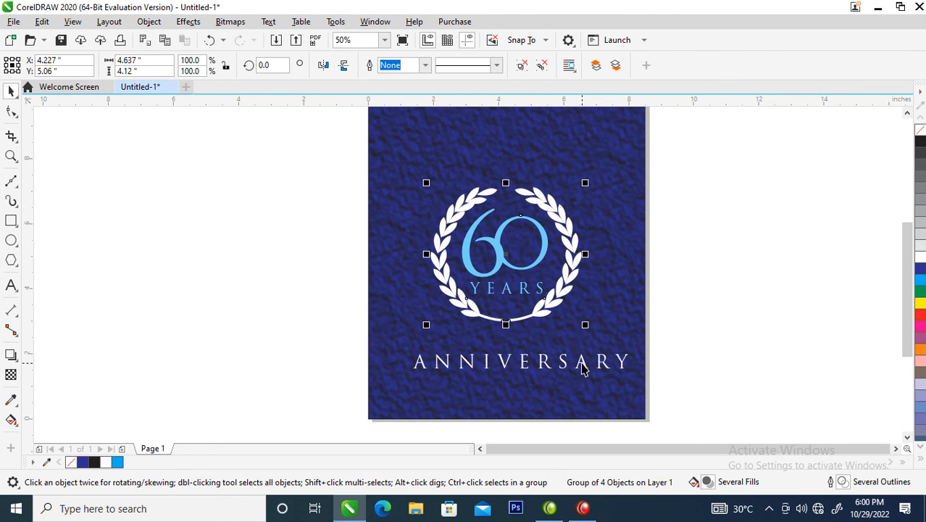
{"action": "left_click_drag", "start_coordinate": [584, 370], "coordinate": [567, 350]}
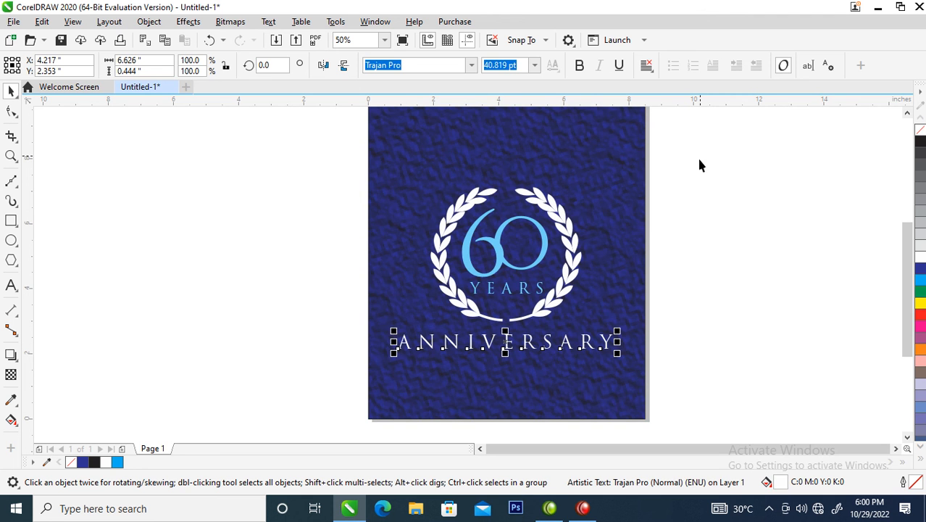
Step: Group the wreath emblem with ANNIVERSARY and move the whole logo up on the page
{"action": "left_click_drag", "start_coordinate": [728, 140], "coordinate": [325, 412]}
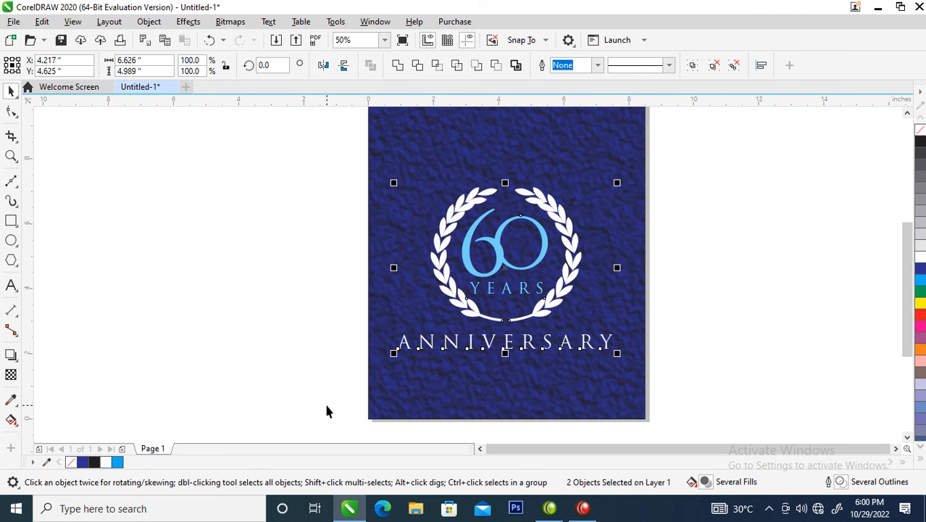
{"action": "key", "text": "ctrl+g"}
{"action": "left_click_drag", "start_coordinate": [574, 266], "coordinate": [575, 227]}
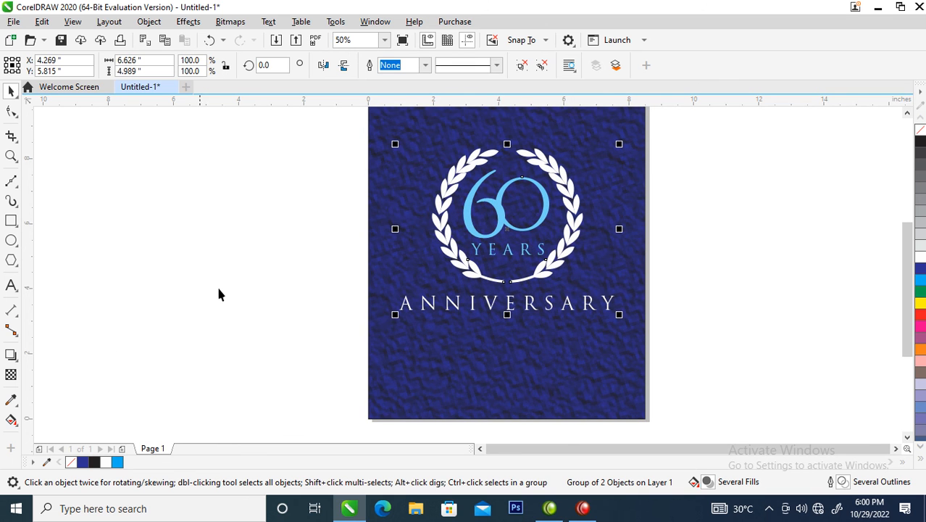
Step: Add a flat Multiply drop shadow cast downward from the logo's centre, with the shadow opacity set to 80
{"action": "left_click", "coordinate": [11, 355]}
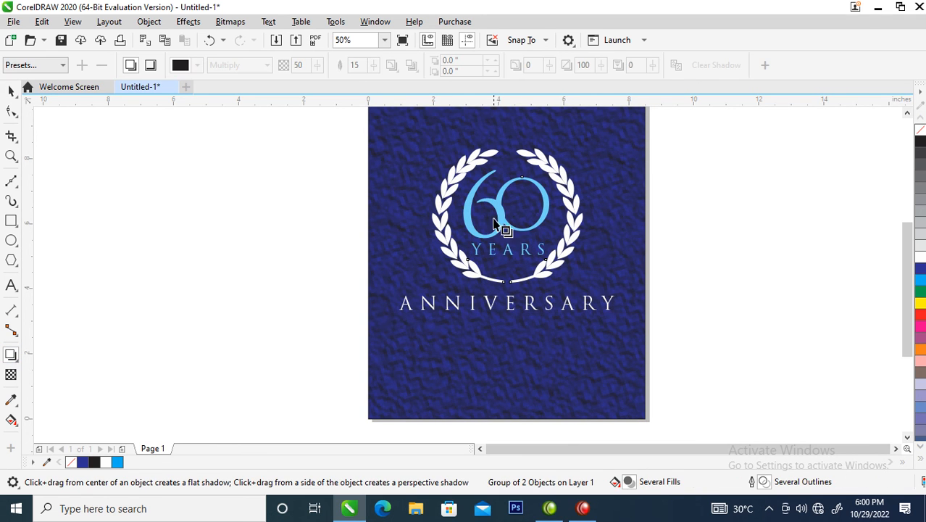
{"action": "left_click_drag", "start_coordinate": [507, 230], "coordinate": [542, 311]}
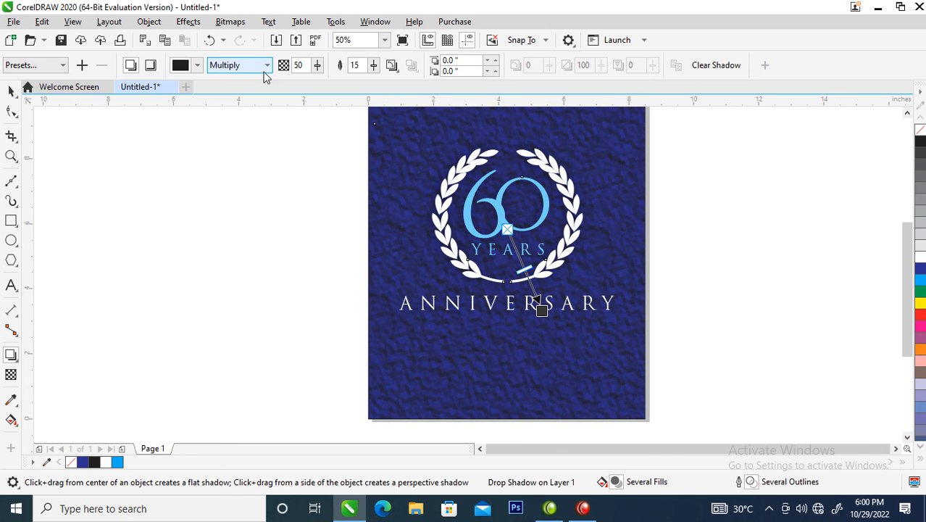
{"action": "double_click", "coordinate": [304, 66]}
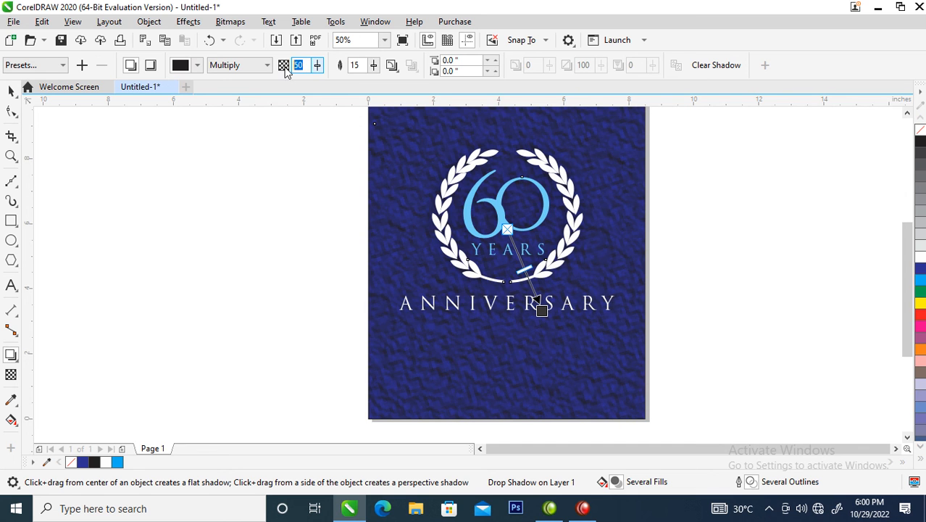
{"action": "type", "text": "8"}
{"action": "key", "text": "Return"}
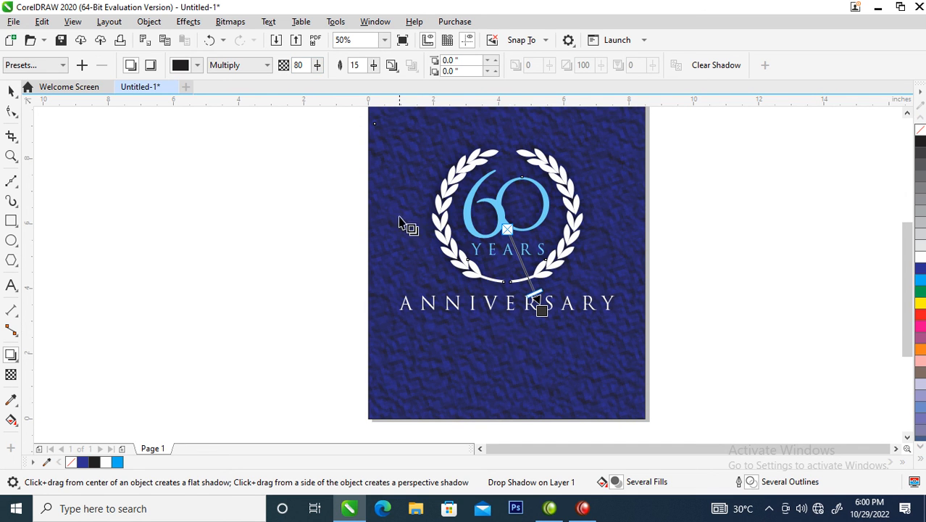
Step: Break the drop shadow apart from the logo and group the two objects together
{"action": "left_click", "coordinate": [153, 25]}
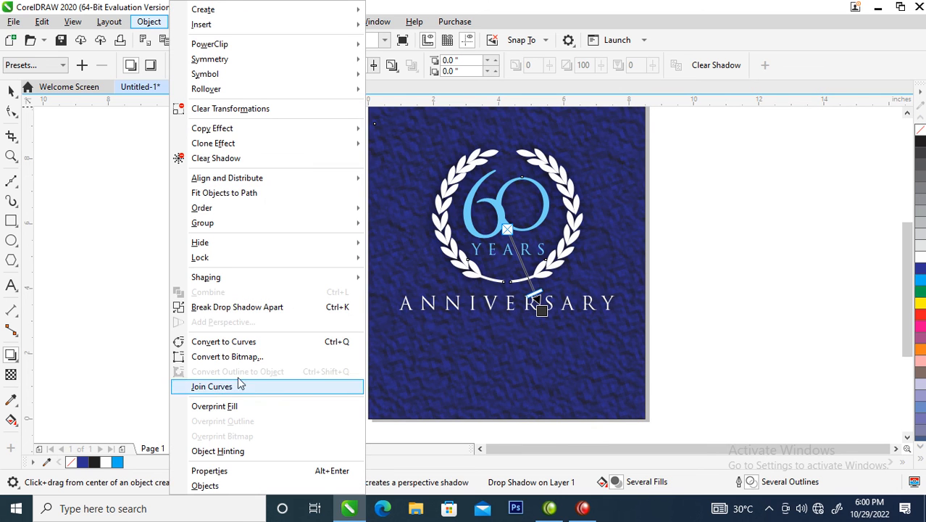
{"action": "left_click", "coordinate": [237, 308]}
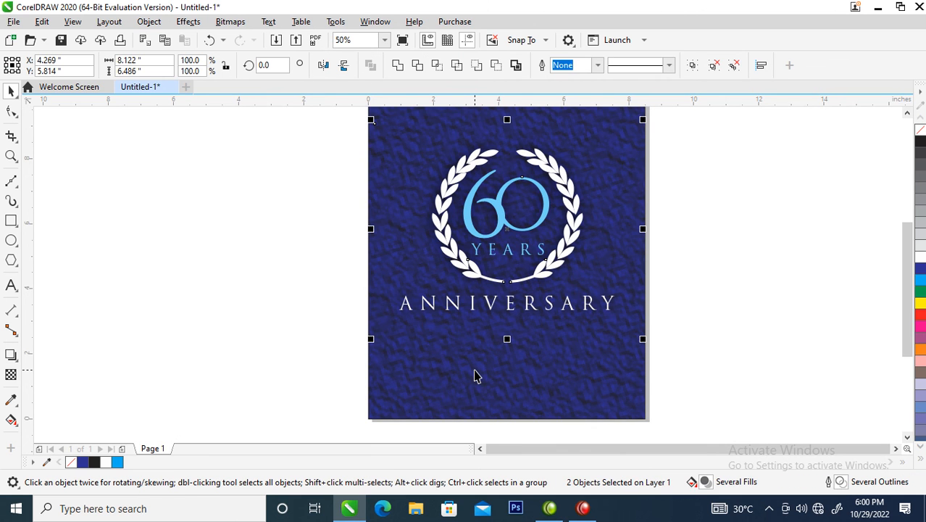
{"action": "key", "text": "ctrl+g"}
Step: Rotate the textured blue background rectangle 90 degrees to a landscape position behind the logo
{"action": "scroll", "coordinate": [520, 332], "scroll_direction": "down", "scroll_amount": 2}
{"action": "key", "text": "z"}
{"action": "left_click_drag", "start_coordinate": [395, 155], "coordinate": [623, 386]}
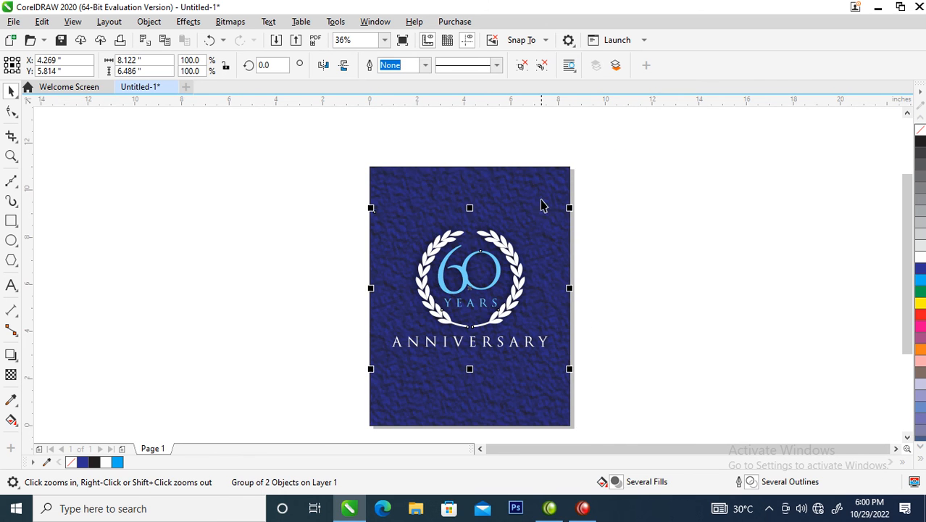
{"action": "key", "text": "space"}
{"action": "left_click", "coordinate": [558, 224]}
{"action": "left_click", "coordinate": [544, 201]}
{"action": "left_click_drag", "start_coordinate": [577, 161], "coordinate": [385, 221]}
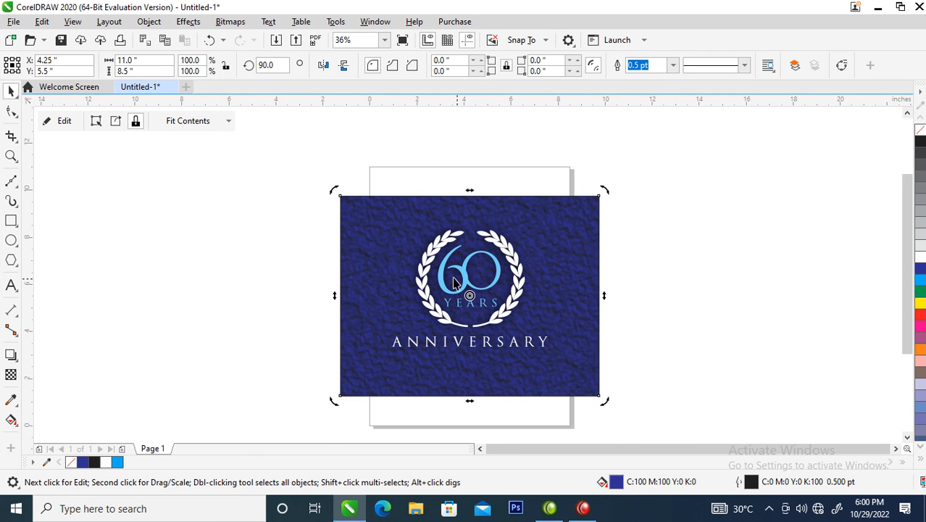
{"action": "left_click", "coordinate": [533, 426]}
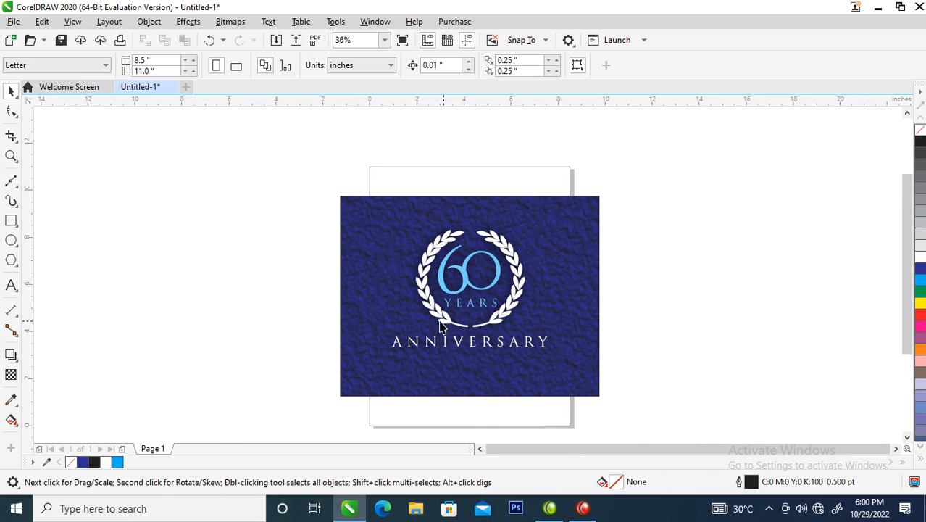
Step: Change the Letter page to landscape orientation, 11 by 8.5 inches, to match the rotated background
{"action": "left_click", "coordinate": [236, 67]}
{"action": "key", "text": "z"}
{"action": "left_click_drag", "start_coordinate": [324, 186], "coordinate": [624, 410]}
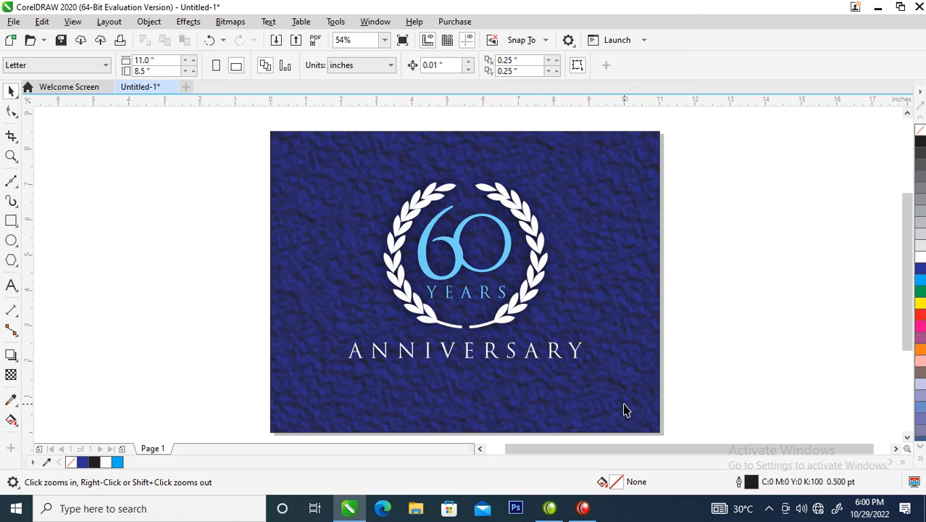